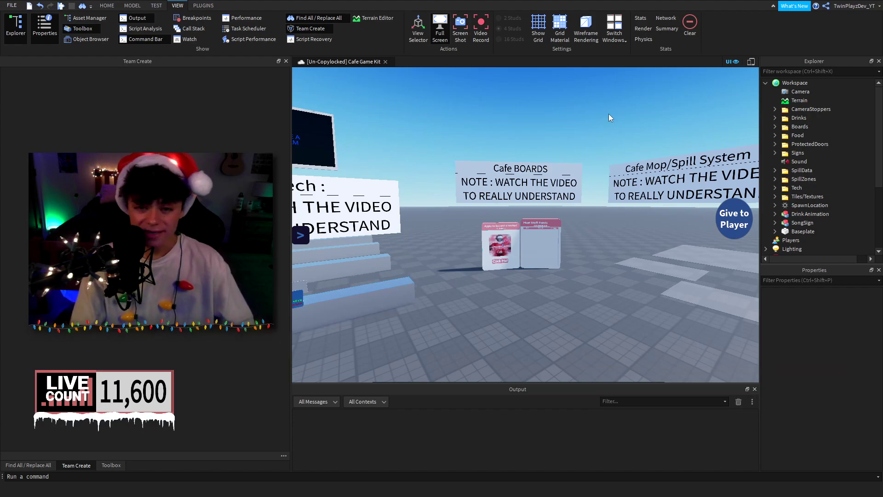
# Look over the Cafe Tech, Cafe Boards and floor material displays in the kit
pyautogui.moveTo(515, 146); pyautogui.dragTo(514, 143, button='right')
pyautogui.press('w')
pyautogui.moveTo(583, 224); pyautogui.dragTo(584, 224, button='right')
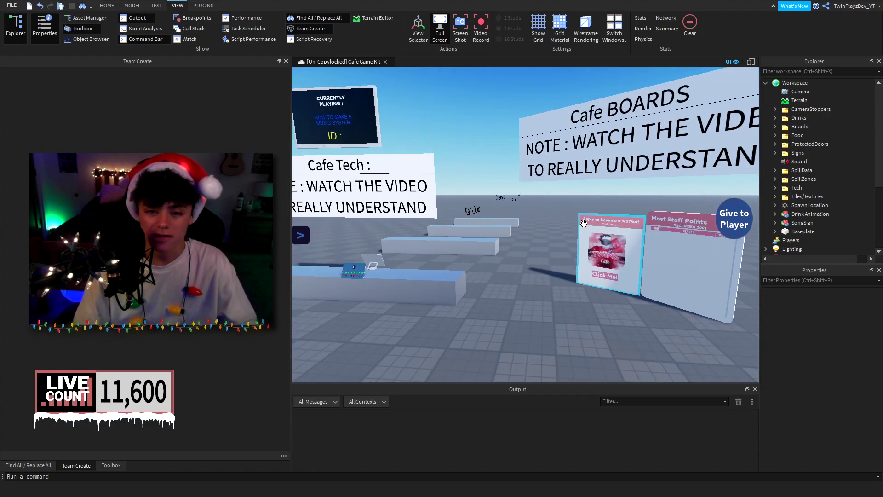
pyautogui.press('s')
pyautogui.press('s')
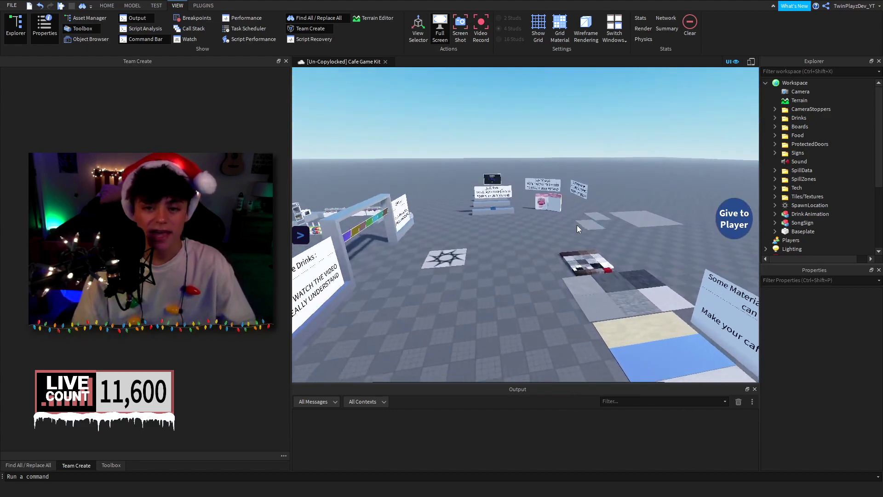
pyautogui.press('w')
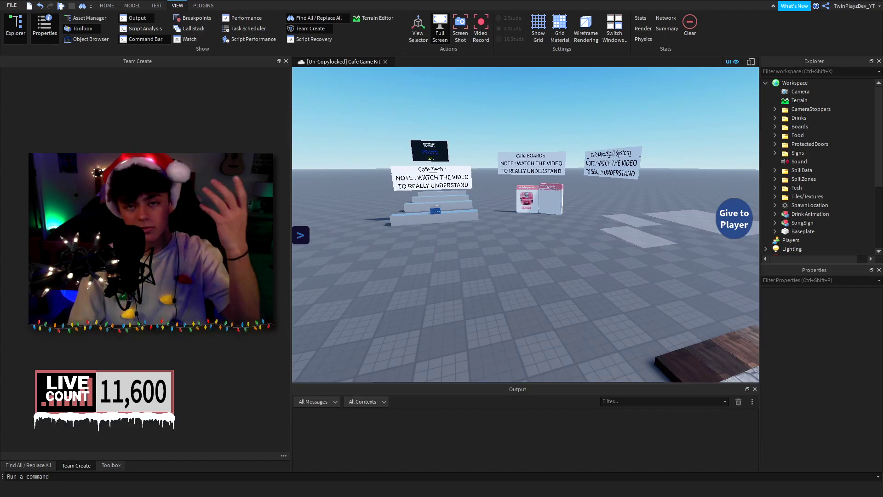
# View the Teleport Board / Most Point Board model page in the browser and return to the Cafe Boards area in Roblox Studio
pyautogui.hotkey('alt', 'Tab')
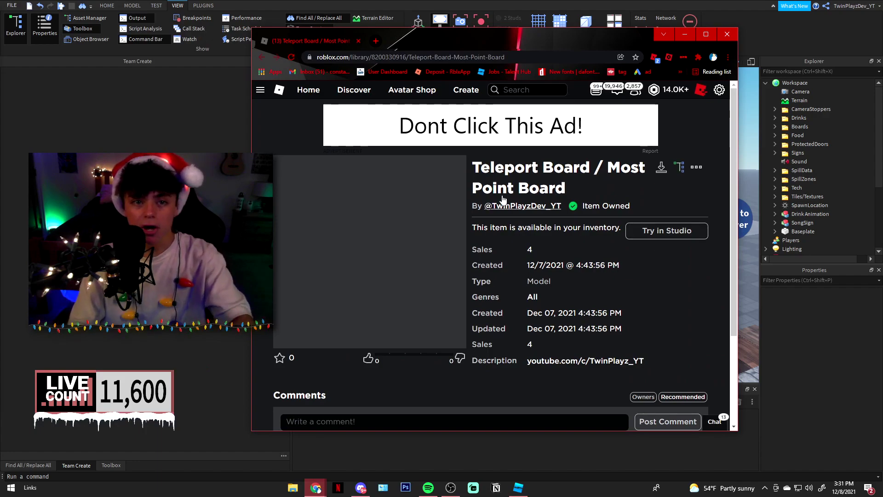
pyautogui.moveTo(319, 47); pyautogui.dragTo(0, 88)
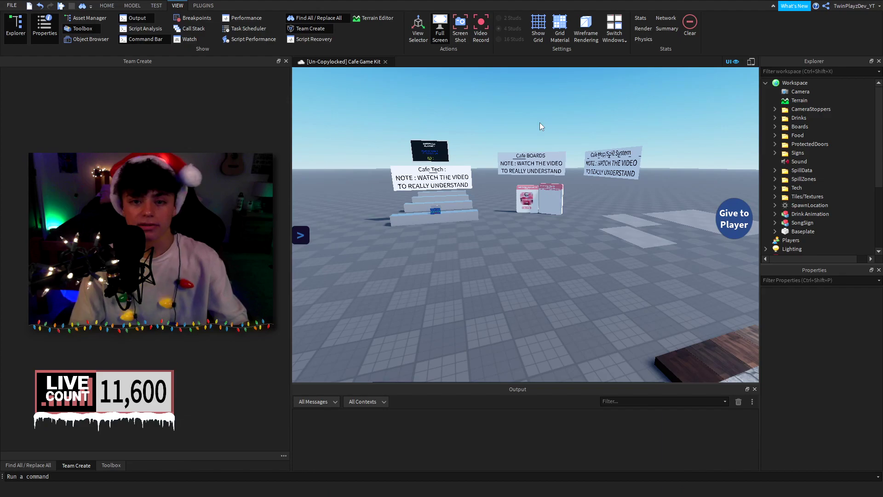
pyautogui.press('w')
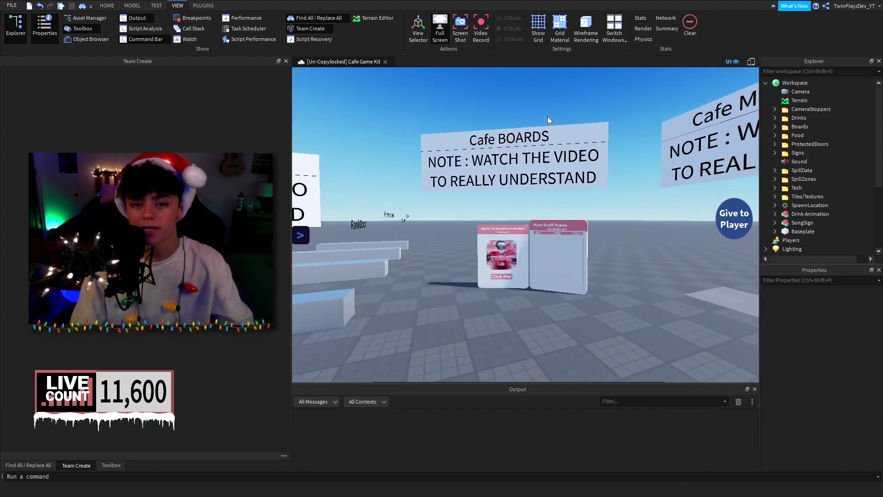
pyautogui.press('s')
pyautogui.press('w')
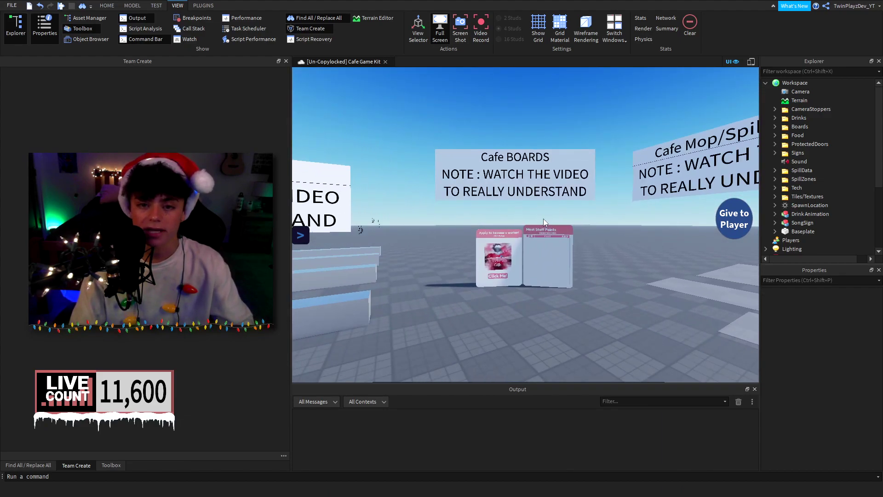
pyautogui.press('s')
pyautogui.scroll(-2, 544, 219)
# Publish the place to Roblox and clear the output log
pyautogui.click(12, 5)
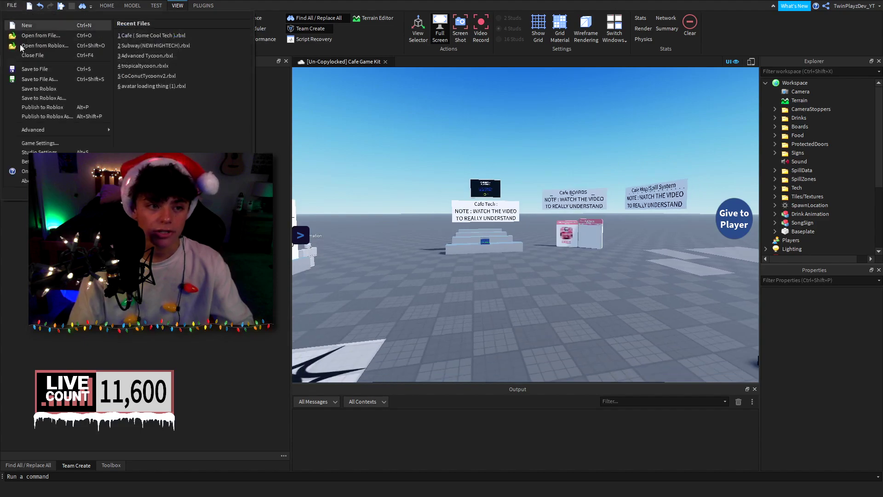
pyautogui.click(31, 108)
pyautogui.scroll(5, 596, 163)
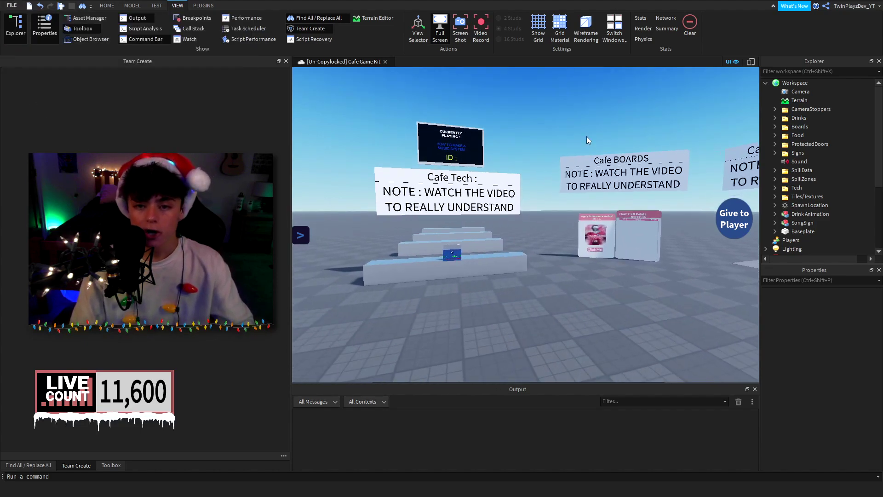
pyautogui.click(738, 402)
# Examine the worker application board and the Most Staff Points board up close
pyautogui.press('w')
pyautogui.moveTo(581, 269); pyautogui.dragTo(581, 269, button='right')
pyautogui.press('s')
pyautogui.moveTo(540, 196); pyautogui.dragTo(542, 200, button='right')
pyautogui.scroll(4, 543, 199)
pyautogui.scroll(-8, 537, 191)
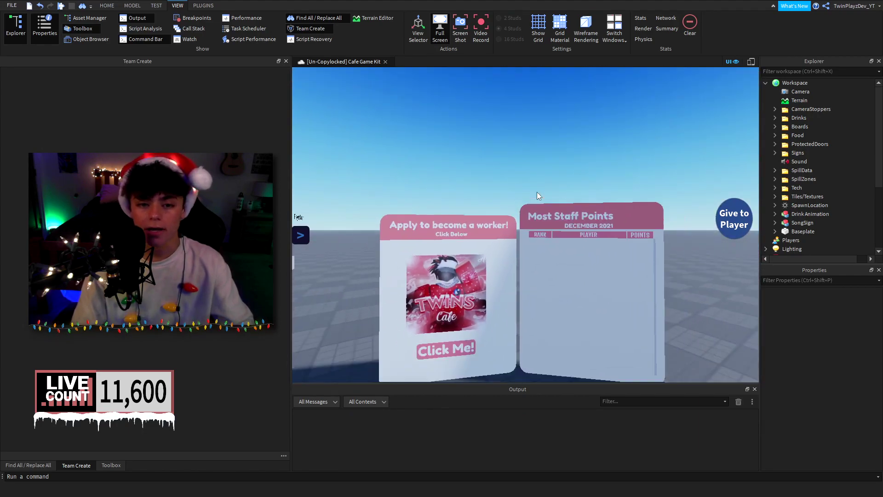
pyautogui.scroll(10, 537, 192)
pyautogui.scroll(-8, 537, 192)
pyautogui.scroll(7, 536, 192)
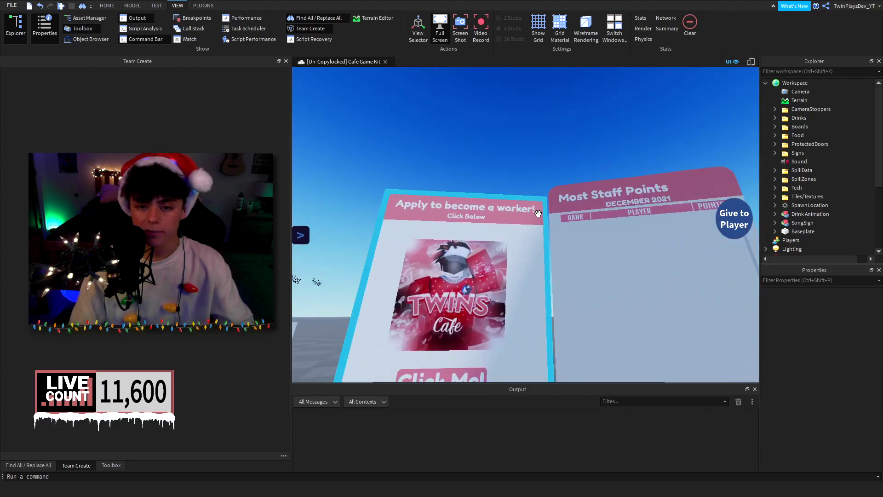
pyautogui.moveTo(579, 184); pyautogui.dragTo(521, 205, button='right')
pyautogui.press('a')
pyautogui.scroll(4, 520, 204)
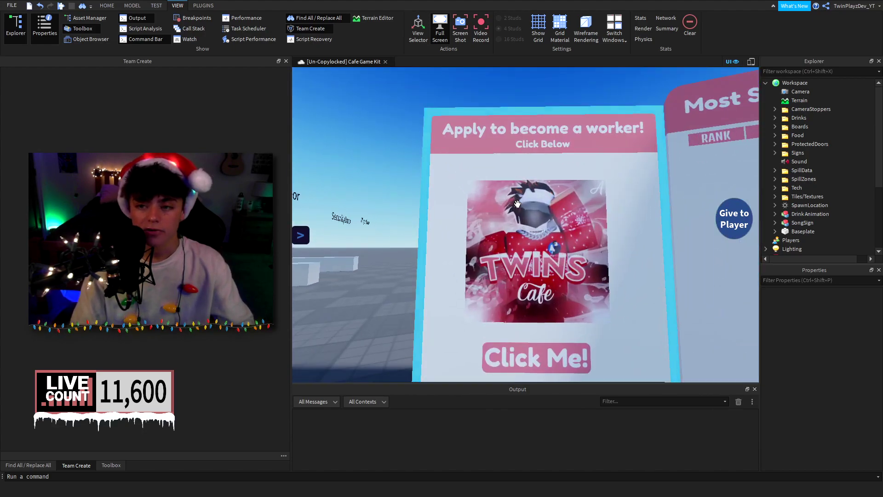
# Inspect the Boards folder in Workspace and locate BoardGui in the SurfaceGui folder of StarterGui
pyautogui.scroll(-4, 521, 205)
pyautogui.click(793, 128)
pyautogui.click(775, 126)
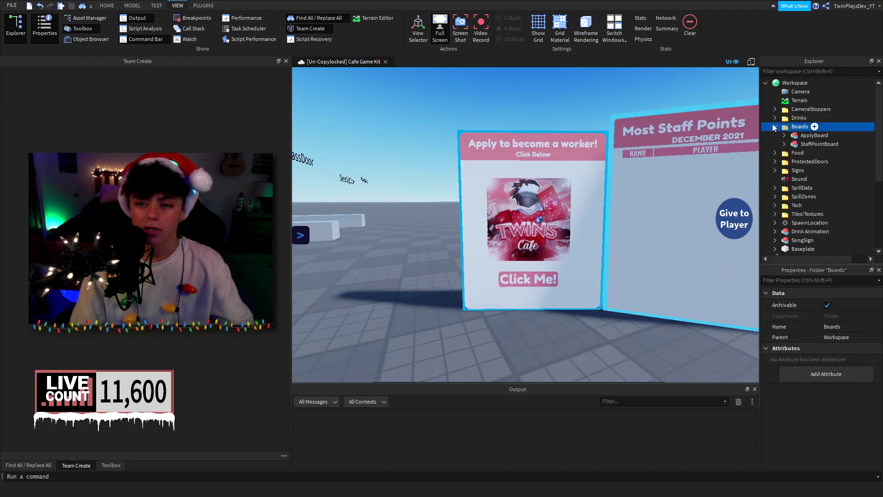
pyautogui.scroll(-5, 777, 184)
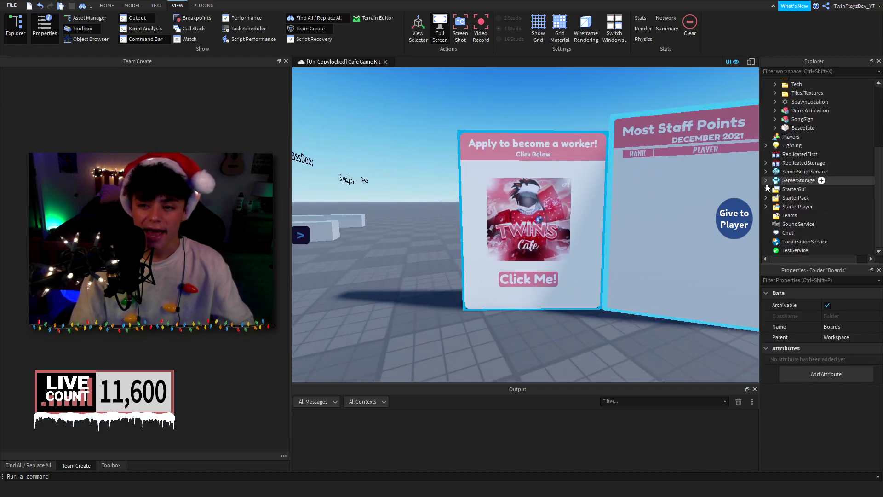
pyautogui.click(804, 200)
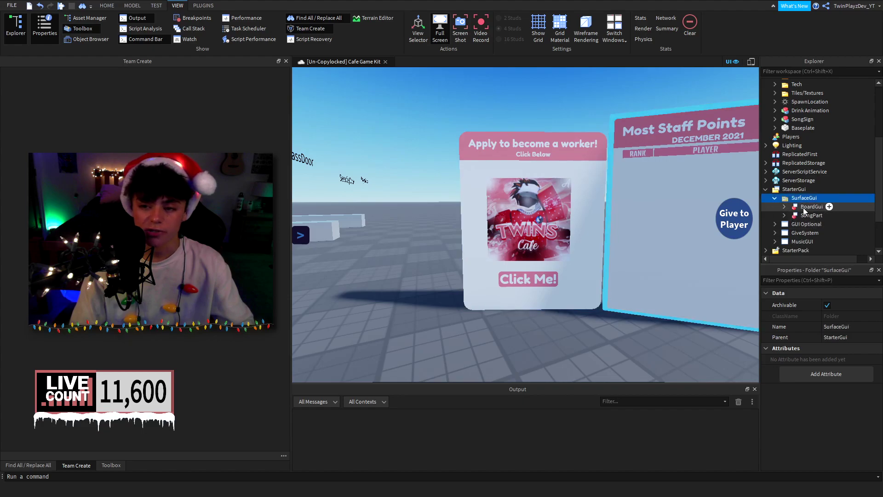
pyautogui.click(803, 208)
# Insert the Teleport Board / Most Point Board model from the inventory and focus the camera on it
pyautogui.moveTo(677, 145); pyautogui.dragTo(676, 148, button='right')
pyautogui.scroll(-2, 676, 148)
pyautogui.scroll(-4, 676, 148)
pyautogui.click(615, 156)
pyautogui.click(113, 465)
pyautogui.click(86, 73)
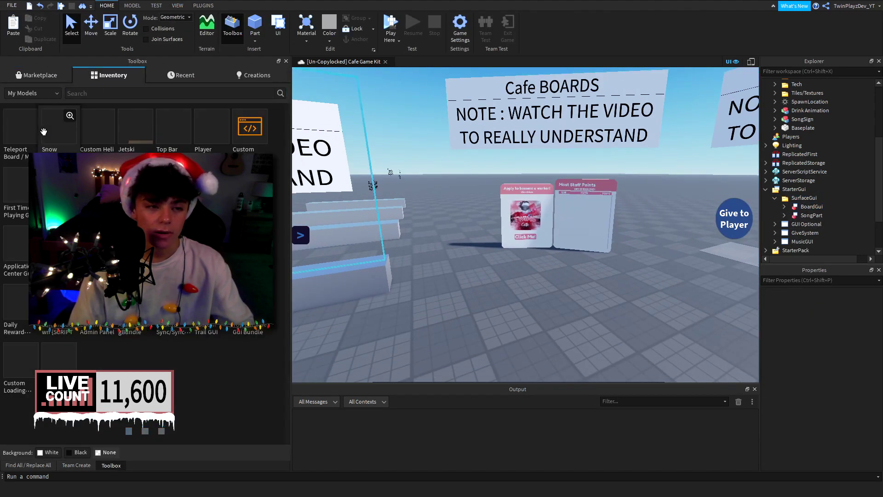
pyautogui.press('f')
pyautogui.moveTo(648, 152); pyautogui.dragTo(644, 193, button='right')
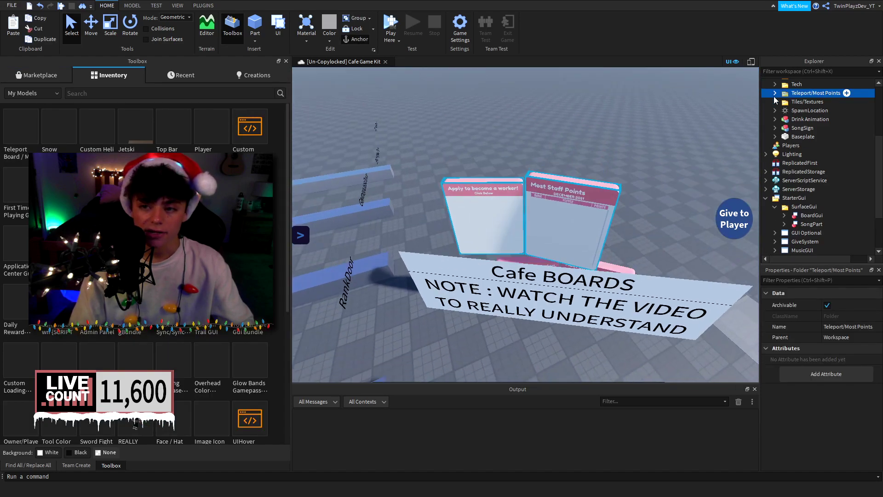
# Check the Boards and SurfaceGui folders inside the inserted Teleport/Most Points folder, then delete that folder
pyautogui.click(775, 94)
pyautogui.click(795, 104)
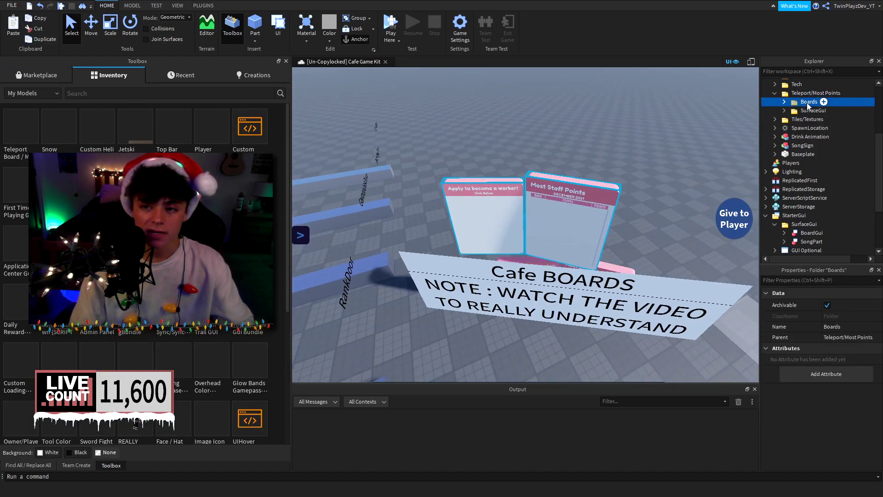
pyautogui.click(802, 112)
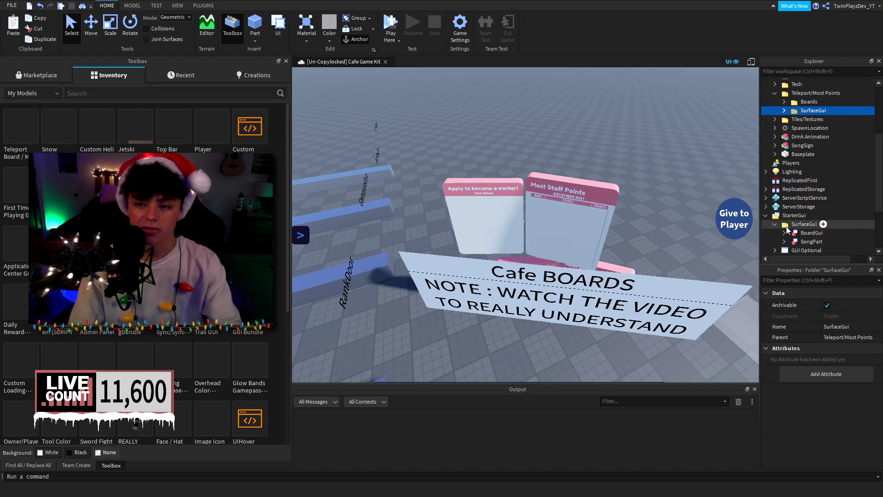
pyautogui.click(787, 93)
pyautogui.press('Delete')
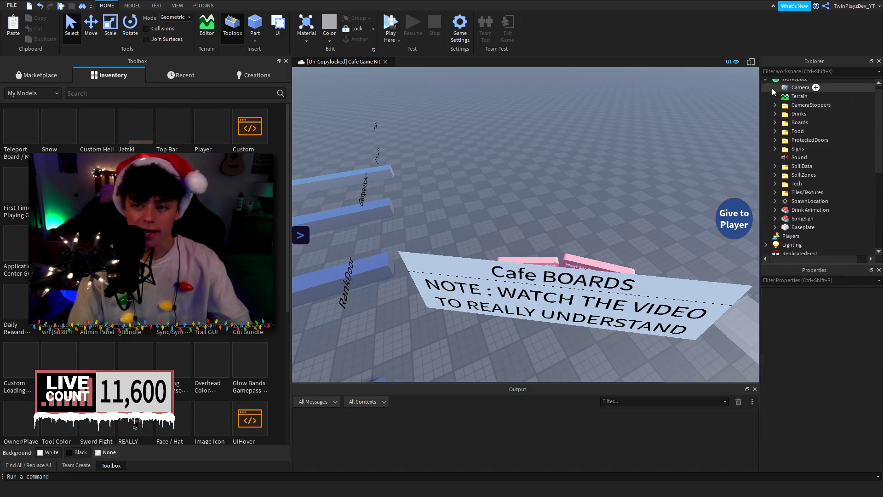
# Collapse the Workspace tree and examine the original worker application and Most Staff Points boards
pyautogui.click(765, 80)
pyautogui.scroll(-3, 587, 177)
pyautogui.scroll(5, 587, 177)
pyautogui.moveTo(588, 178); pyautogui.dragTo(587, 178, button='right')
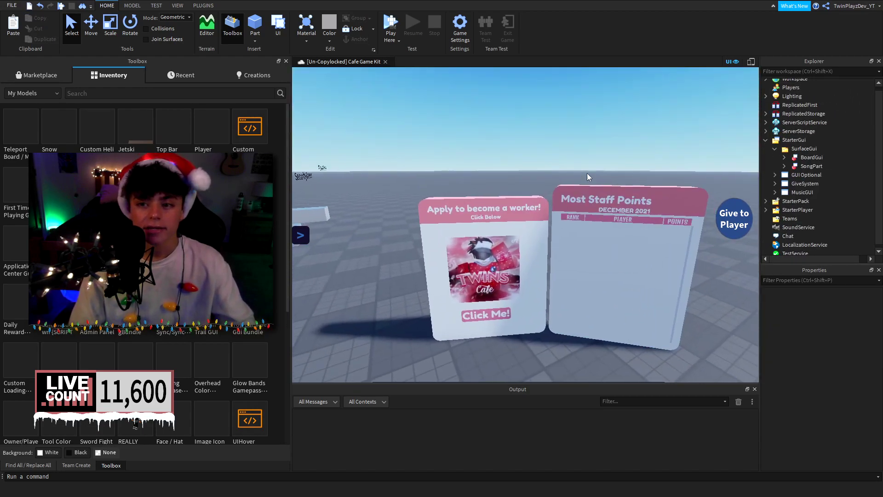
pyautogui.scroll(-4, 588, 178)
pyautogui.scroll(8, 465, 221)
pyautogui.scroll(-3, 523, 313)
pyautogui.moveTo(523, 313); pyautogui.dragTo(523, 294, button='right')
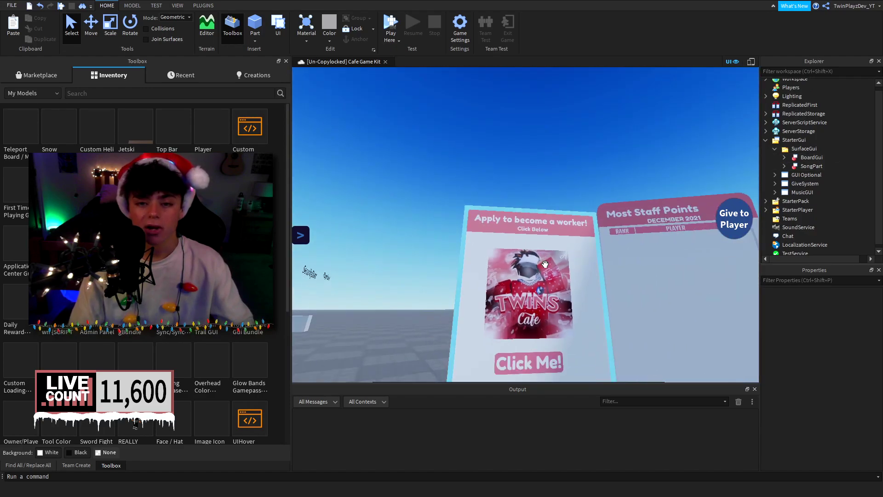
pyautogui.scroll(3, 510, 331)
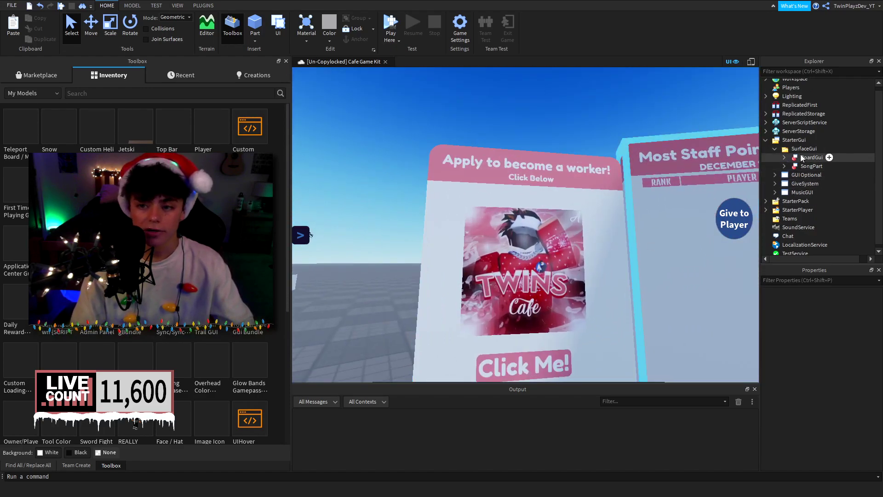
# Try BoardGui's Adornee on the Most Staff Points board, then assign it back to the worker application board
pyautogui.click(800, 157)
pyautogui.click(843, 382)
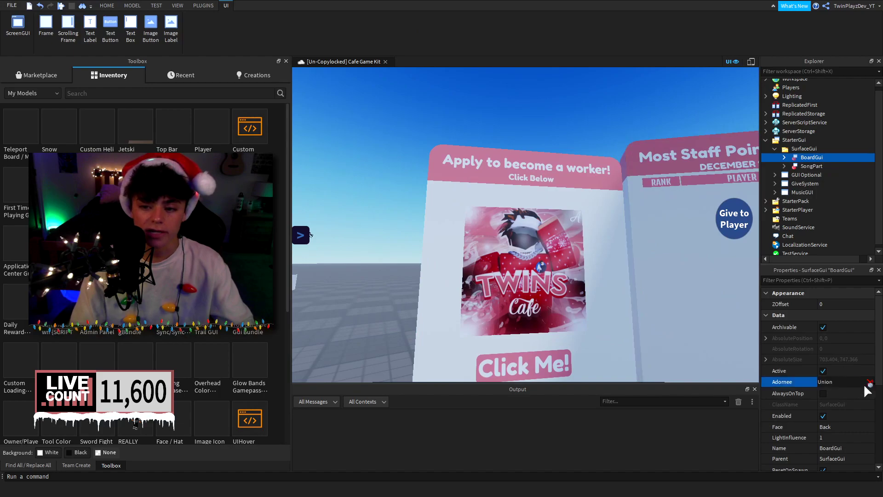
pyautogui.click(558, 223)
pyautogui.moveTo(557, 223); pyautogui.dragTo(559, 230, button='right')
pyautogui.click(833, 382)
pyautogui.click(684, 298)
pyautogui.click(848, 386)
pyautogui.click(405, 247)
# Expand BoardGui through its Frame and DescriptionFrame to reach the inner Frame
pyautogui.press('s')
pyautogui.moveTo(524, 214); pyautogui.dragTo(689, 183, button='right')
pyautogui.press('w')
pyautogui.click(785, 158)
pyautogui.click(793, 166)
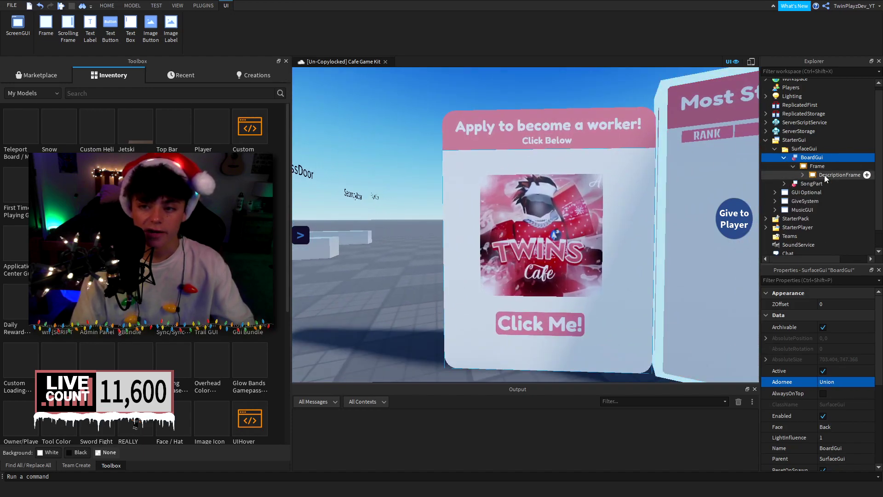
pyautogui.click(824, 175)
pyautogui.click(817, 167)
pyautogui.click(820, 175)
pyautogui.click(803, 175)
pyautogui.click(823, 185)
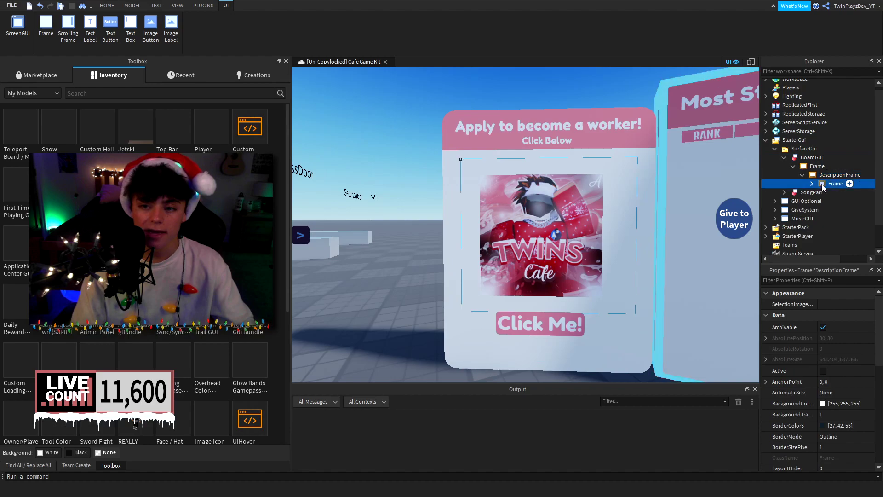
# Expand the inner Frame, select its TextButton and focus the camera on the Click Me! button
pyautogui.click(812, 183)
pyautogui.click(848, 192)
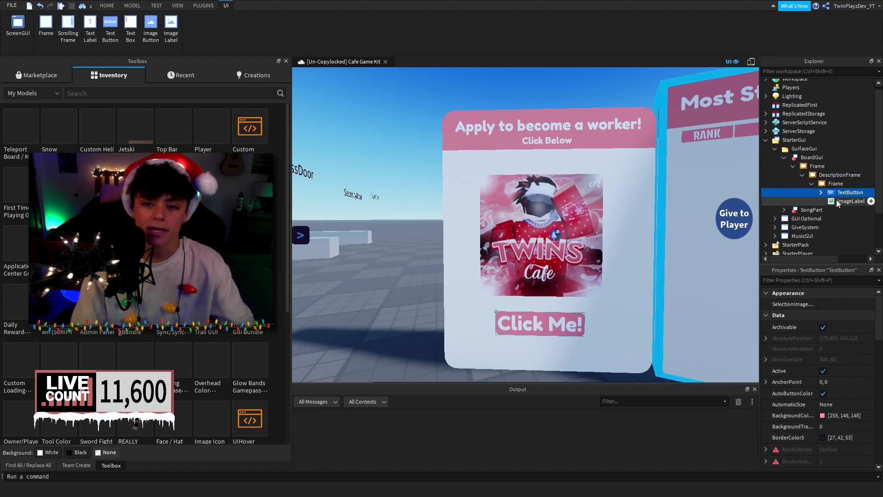
pyautogui.press('f')
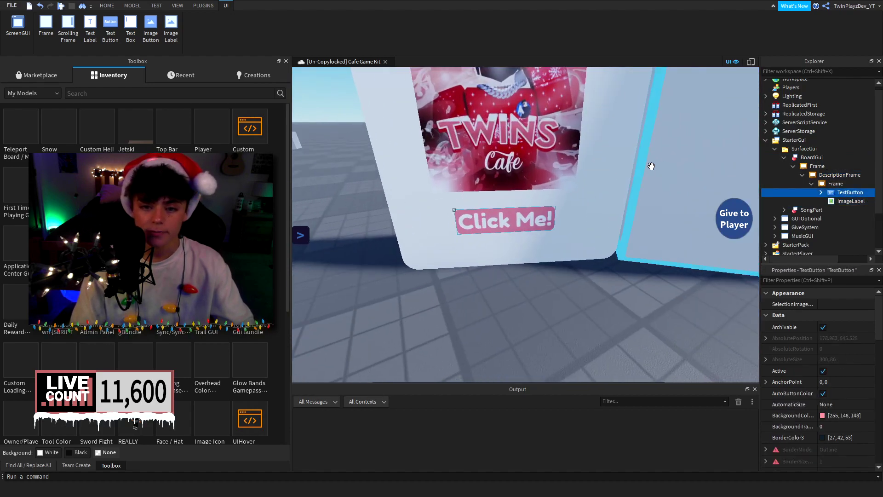
pyautogui.moveTo(652, 166); pyautogui.dragTo(636, 191, button='right')
pyautogui.moveTo(537, 231); pyautogui.dragTo(537, 226, button='right')
# Change the image of the worker application board's ImageLabel to TWINLOGO
pyautogui.scroll(-5, 536, 227)
pyautogui.click(851, 201)
pyautogui.press('f')
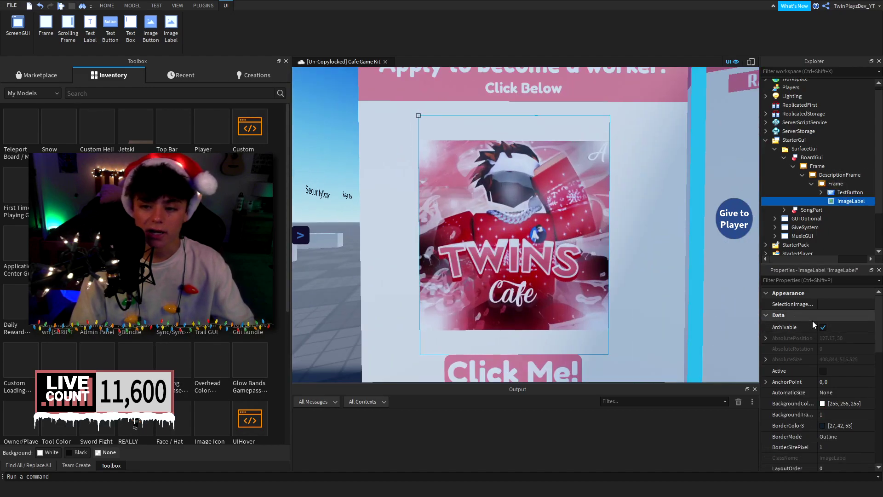
pyautogui.scroll(-3, 812, 323)
pyautogui.scroll(-8, 780, 400)
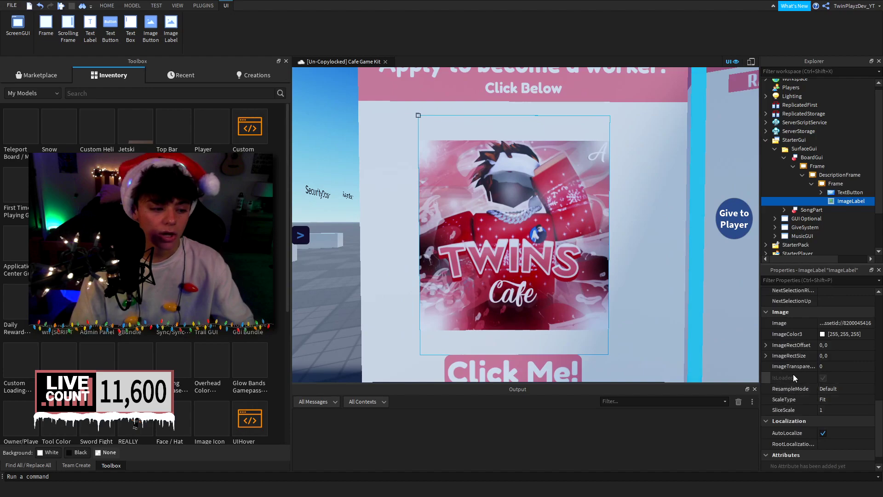
pyautogui.click(837, 322)
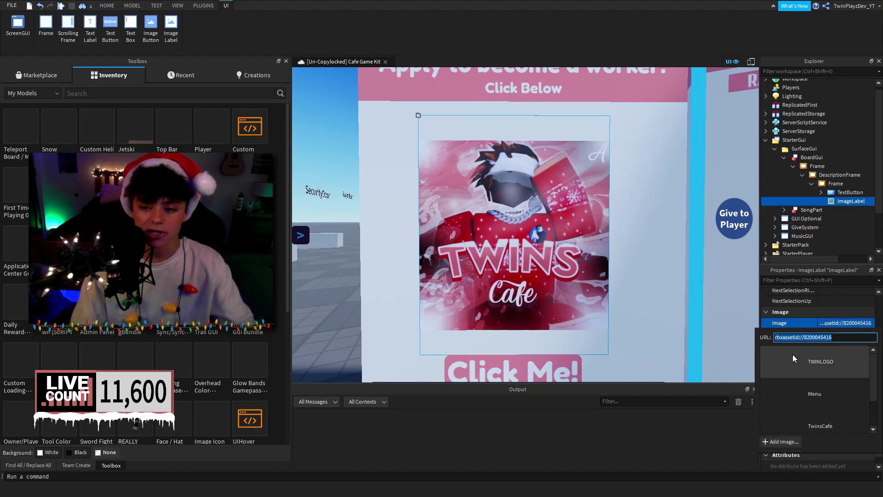
pyautogui.click(823, 361)
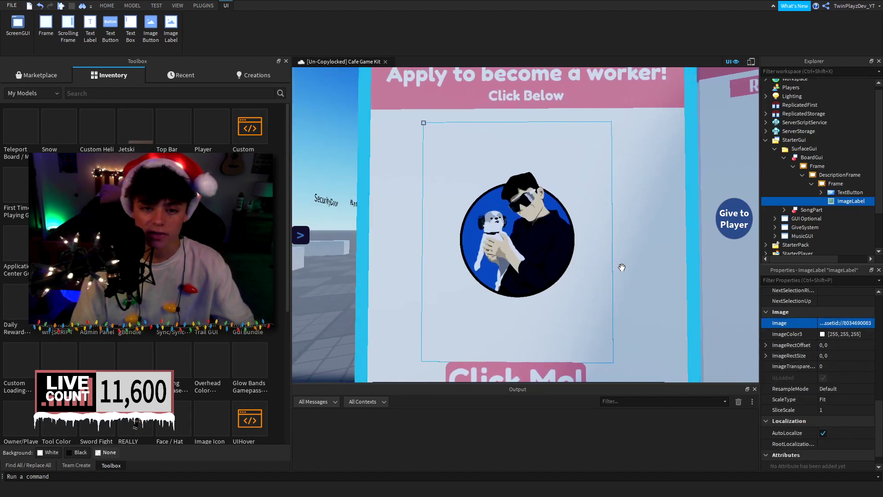
pyautogui.click(852, 323)
pyautogui.click(836, 385)
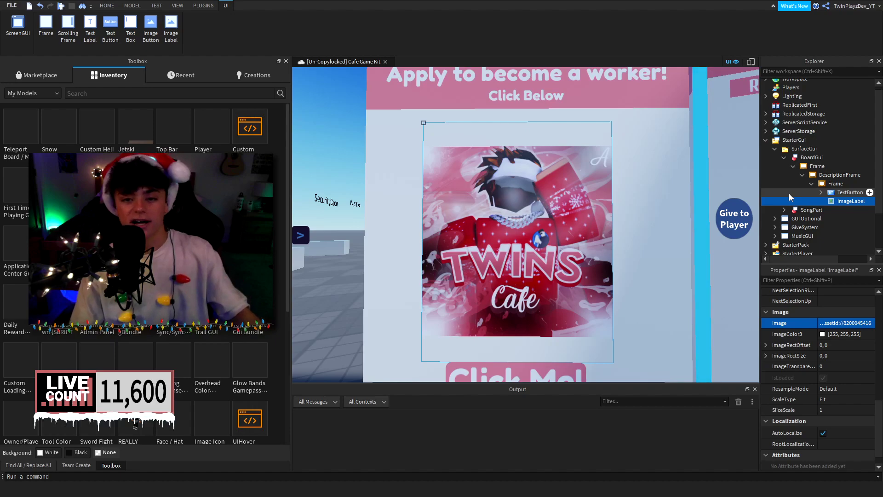
pyautogui.click(812, 184)
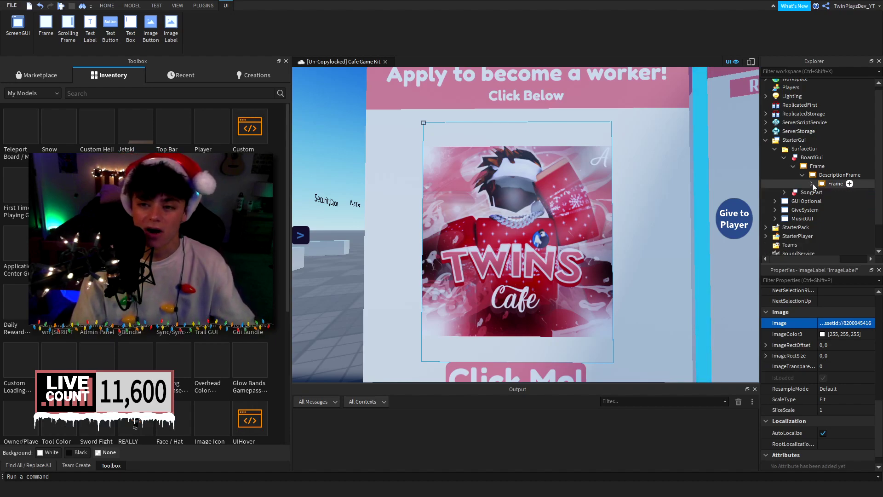
pyautogui.click(802, 176)
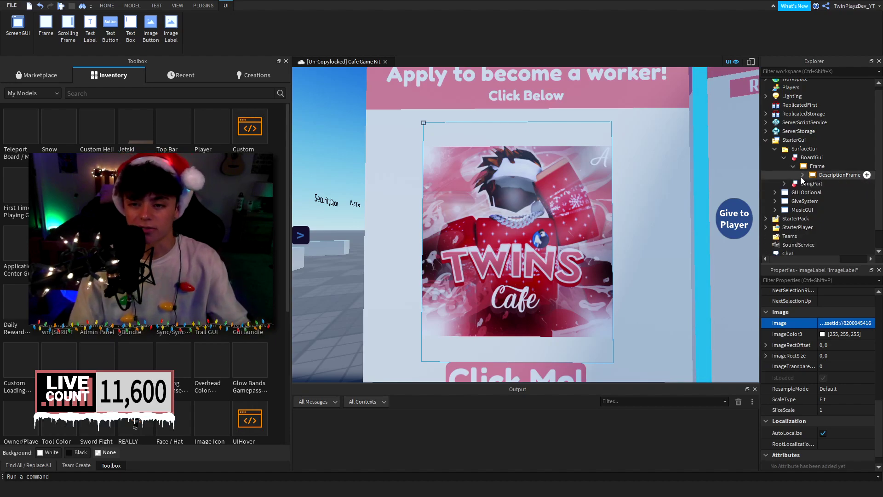
# Expand BoardGui down to the Click Me! TextButton and open its LocalScript
pyautogui.click(793, 166)
pyautogui.click(784, 157)
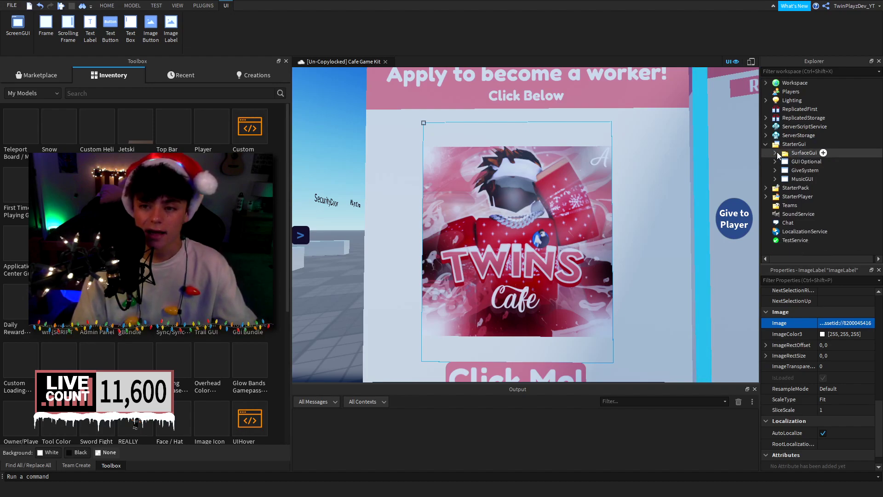
pyautogui.click(784, 161)
pyautogui.click(792, 171)
pyautogui.click(803, 179)
pyautogui.click(812, 188)
pyautogui.click(821, 196)
pyautogui.press('Up')
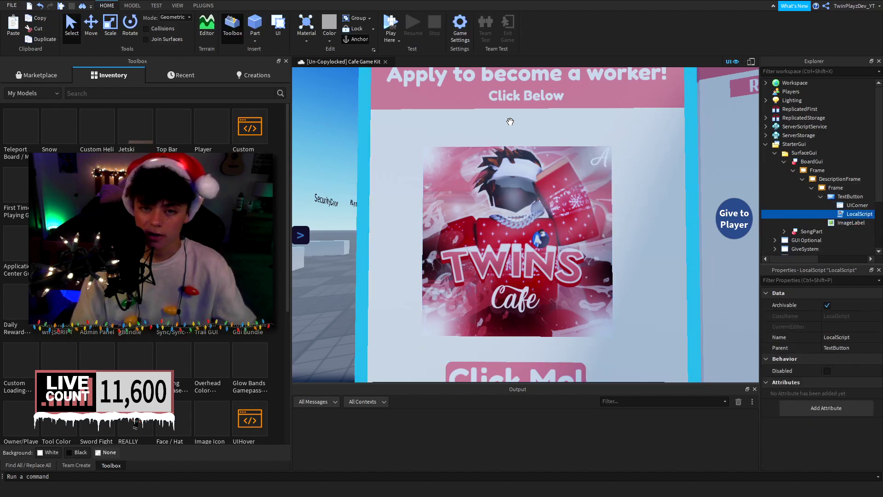
pyautogui.click(847, 197)
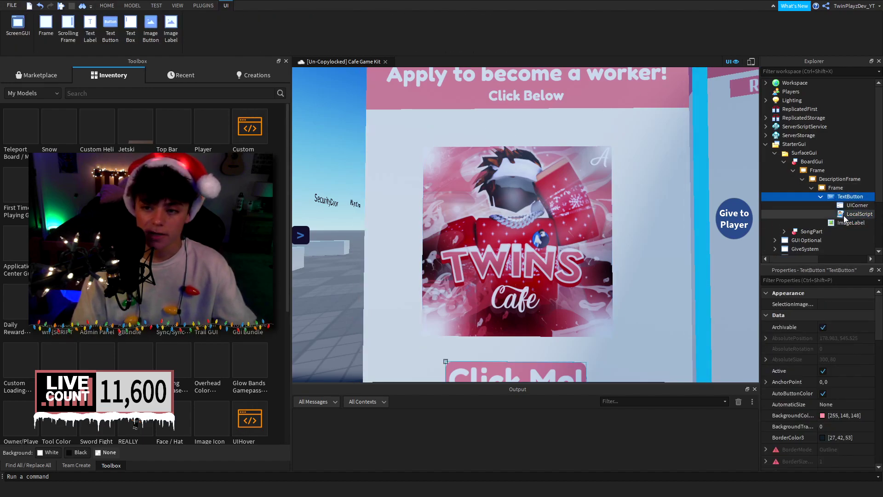
pyautogui.doubleClick(858, 214)
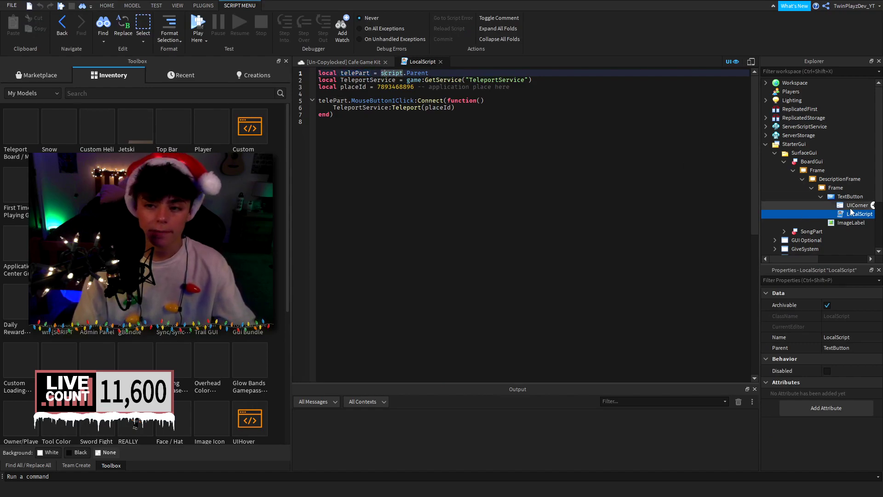
# Examine the teleport script's TeleportService line, application placeId line and MouseButton1Click function
pyautogui.click(858, 197)
pyautogui.click(364, 80)
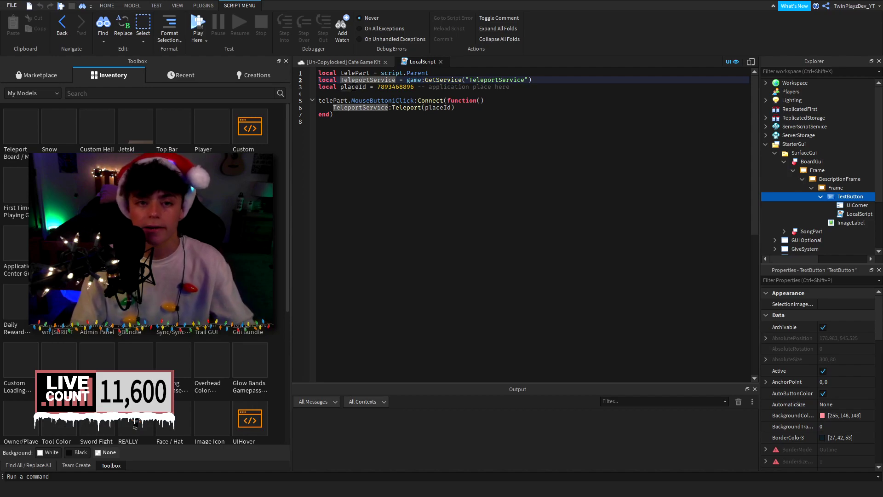
pyautogui.click(352, 87)
pyautogui.click(389, 94)
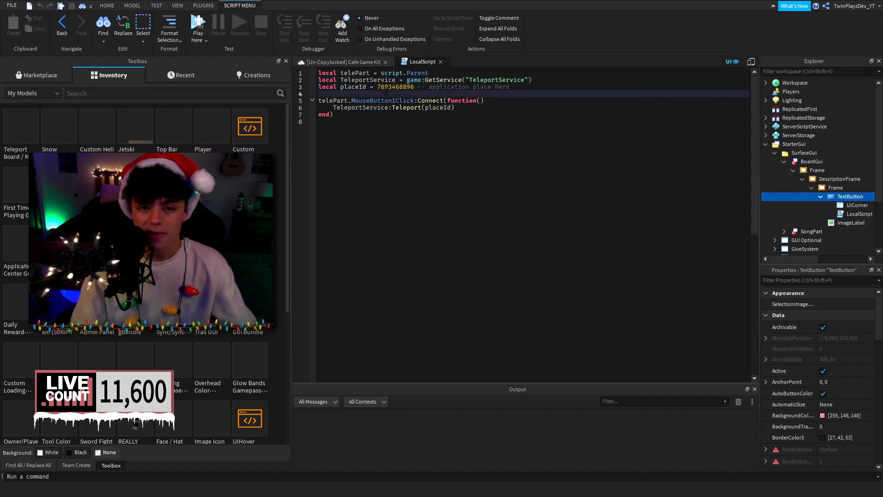
pyautogui.doubleClick(388, 87)
pyautogui.click(381, 93)
pyautogui.doubleClick(324, 101)
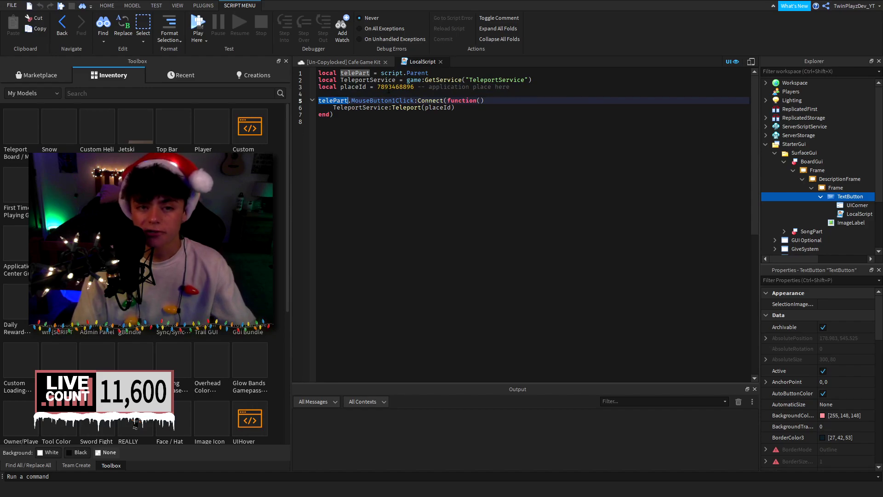
pyautogui.click(366, 109)
pyautogui.moveTo(327, 107); pyautogui.dragTo(456, 108)
pyautogui.click(337, 114)
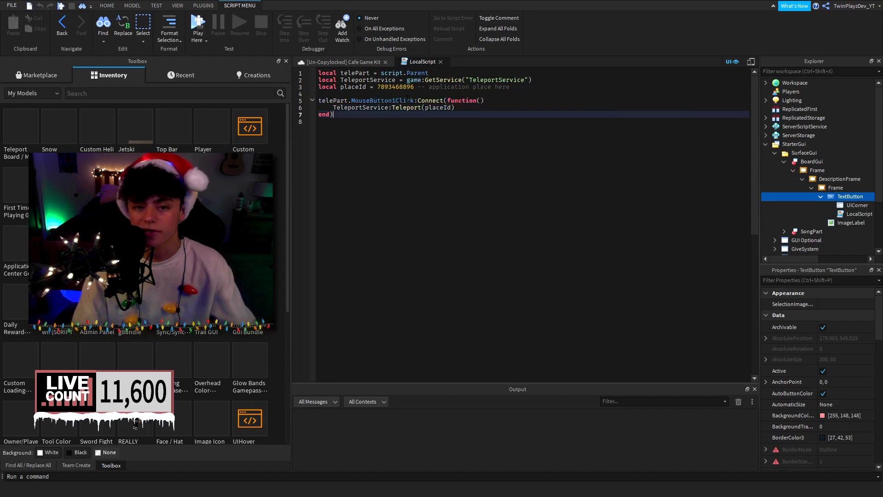
pyautogui.click(388, 81)
pyautogui.click(391, 86)
pyautogui.moveTo(1, 43); pyautogui.dragTo(0, 92)
pyautogui.click(477, 51)
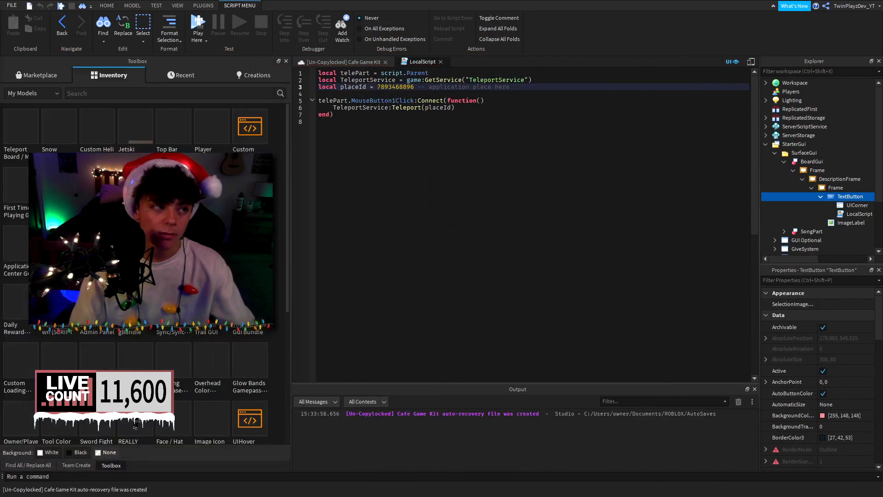
# Close the LocalScript and collapse the DescriptionFrame, Frame and BoardGui levels
pyautogui.click(440, 62)
pyautogui.scroll(-5, 510, 144)
pyautogui.click(526, 154)
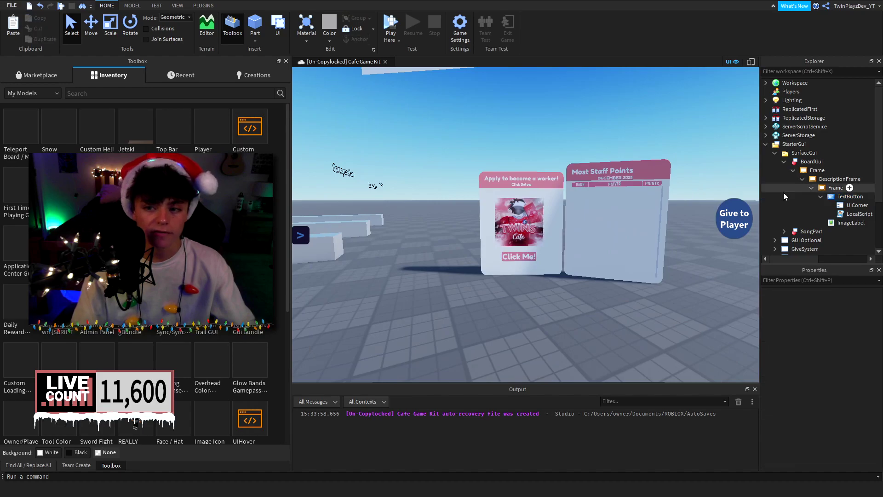
pyautogui.click(802, 180)
pyautogui.click(789, 170)
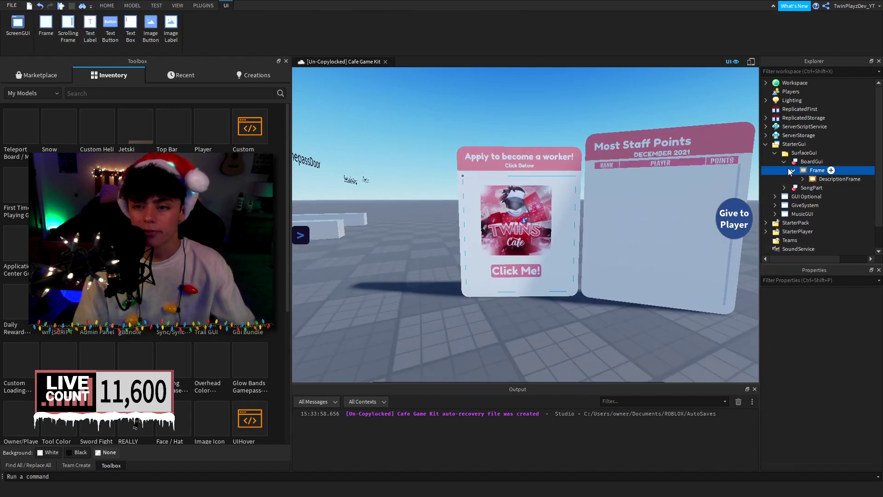
pyautogui.click(581, 117)
pyautogui.scroll(-5, 584, 120)
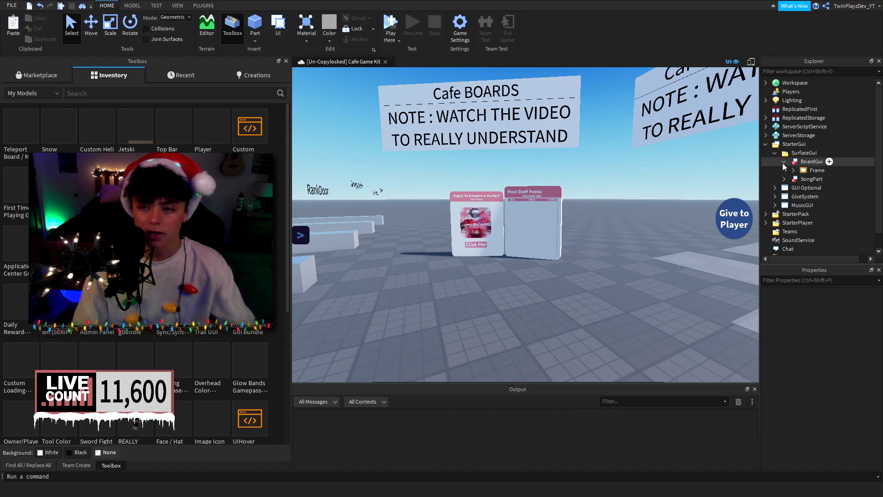
pyautogui.click(783, 162)
# Expand BoardGui again down to the TextButton and reopen its LocalScript
pyautogui.moveTo(562, 173); pyautogui.dragTo(562, 173, button='right')
pyautogui.press('w')
pyautogui.press('a')
pyautogui.scroll(-5, 675, 193)
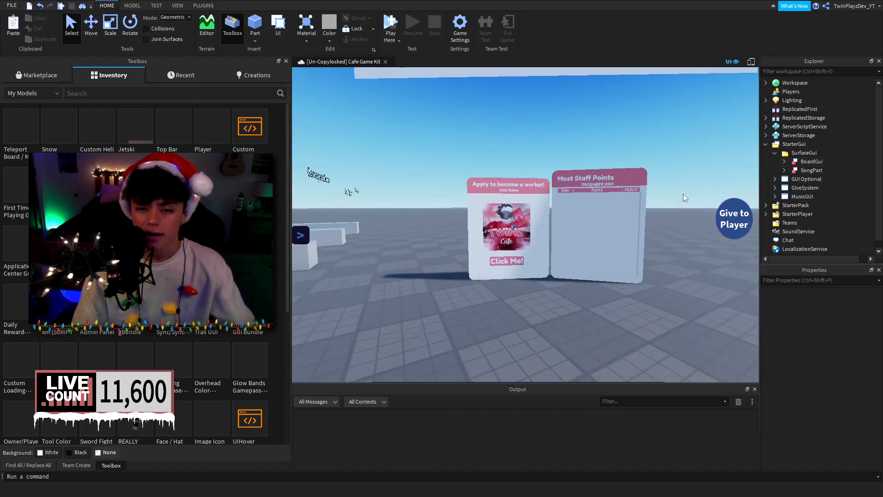
pyautogui.scroll(7, 675, 194)
pyautogui.moveTo(690, 207); pyautogui.dragTo(690, 188, button='right')
pyautogui.scroll(-4, 709, 211)
pyautogui.click(793, 171)
pyautogui.click(802, 179)
pyautogui.doubleClick(859, 214)
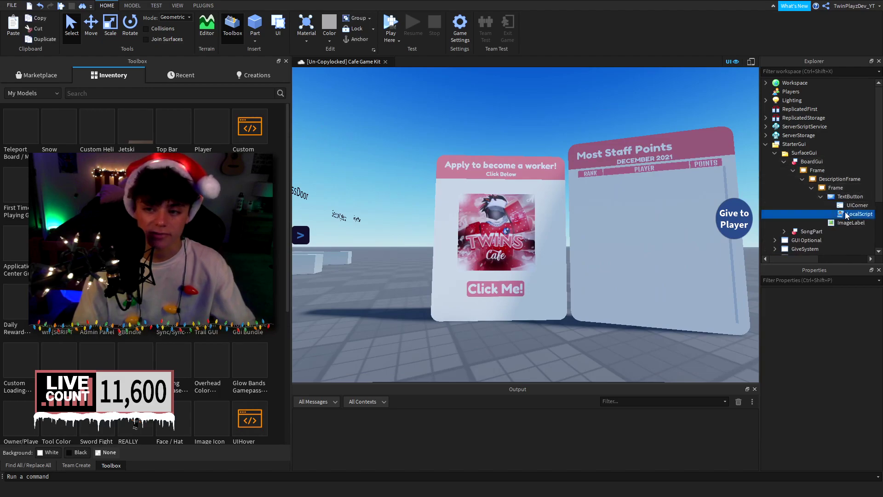
# Add a player parameter to the MouseButton1Click function and pass player before placeId in the Teleport call
pyautogui.click(482, 99)
pyautogui.write('p')
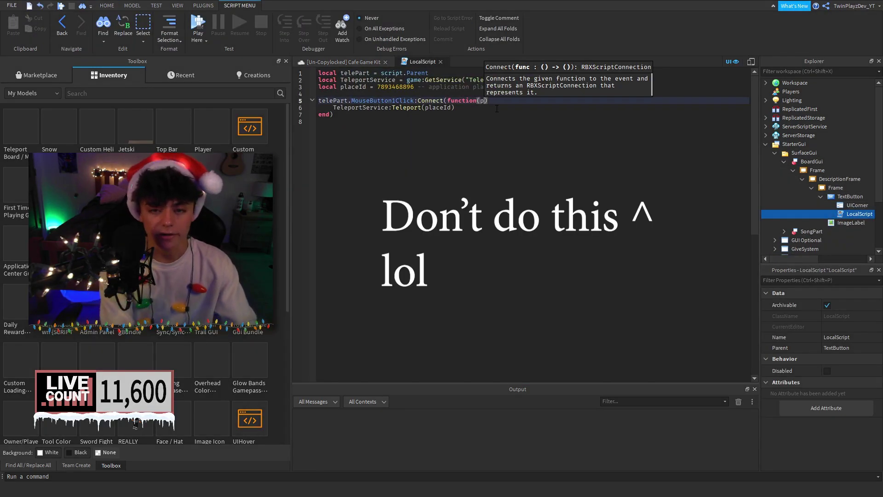
pyautogui.write('layer')
pyautogui.click(426, 108)
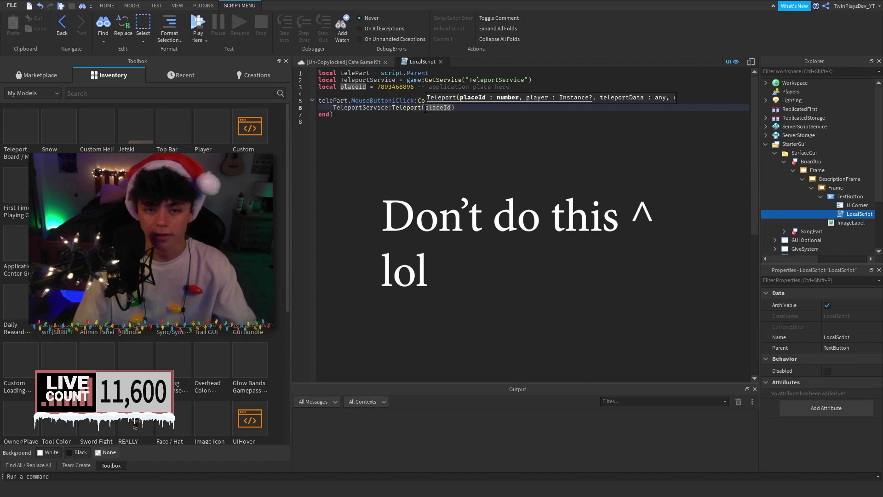
pyautogui.write('player,')
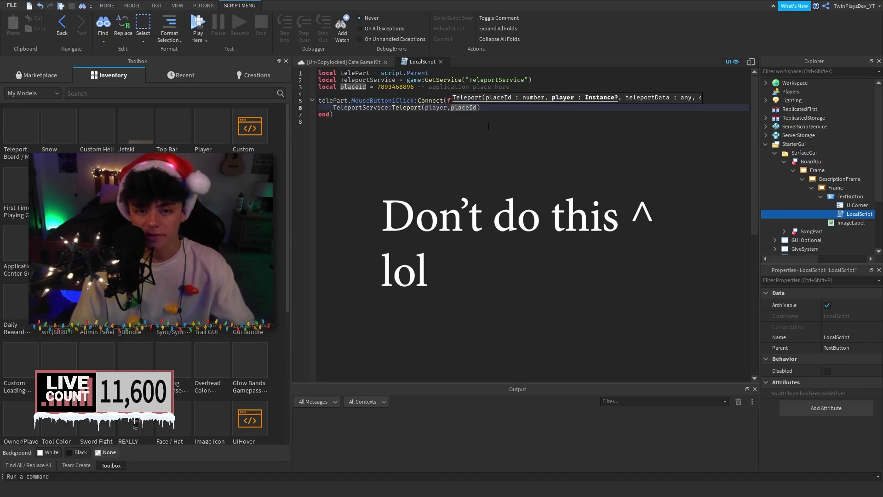
pyautogui.click(487, 126)
pyautogui.doubleClick(435, 107)
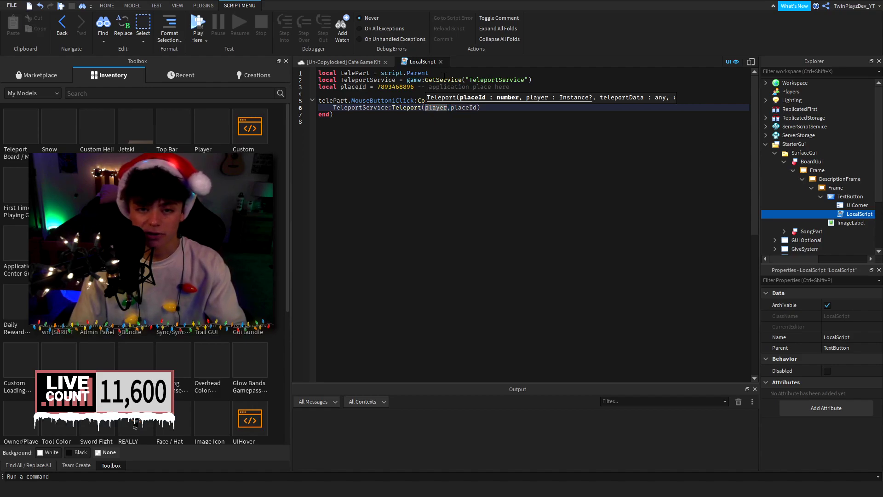
# Close the LocalScript and collapse the whole StarterGui hierarchy
pyautogui.click(440, 62)
pyautogui.click(821, 197)
pyautogui.click(822, 188)
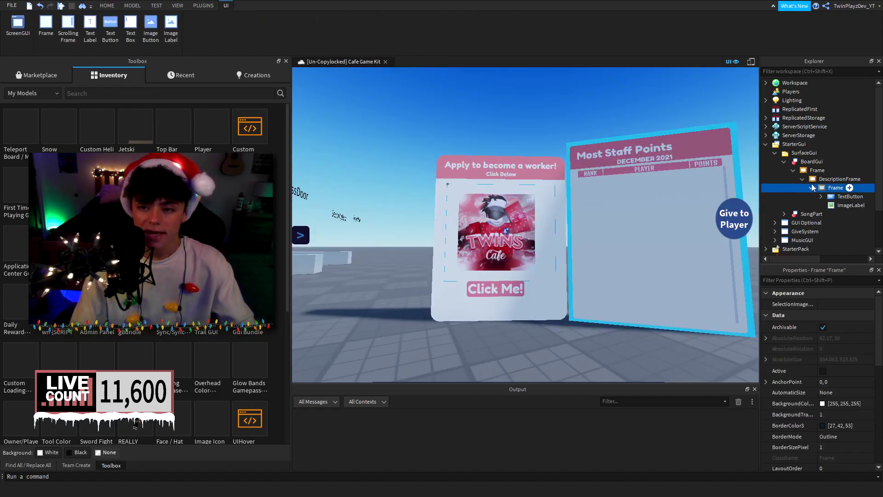
pyautogui.click(812, 188)
pyautogui.click(802, 179)
pyautogui.click(793, 170)
pyautogui.click(784, 161)
pyautogui.click(775, 153)
pyautogui.click(765, 144)
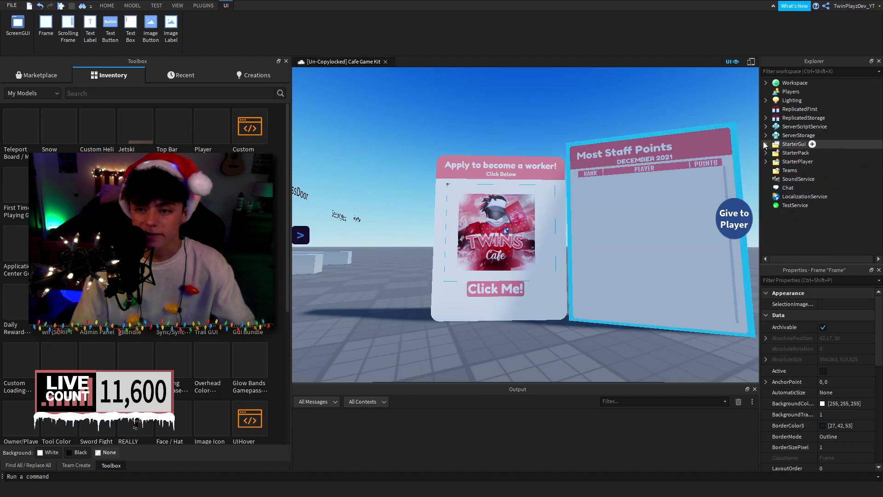
# Select the MainColor union of ApplyBoard in the Boards folder and preview Dark orange as its BrickColor
pyautogui.click(600, 102)
pyautogui.moveTo(601, 101); pyautogui.dragTo(600, 101, button='right')
pyautogui.click(600, 162)
pyautogui.press('w')
pyautogui.moveTo(599, 163); pyautogui.dragTo(591, 150, button='right')
pyautogui.press('s')
pyautogui.click(784, 136)
pyautogui.press('w')
pyautogui.click(795, 136)
pyautogui.press('s')
pyautogui.click(802, 146)
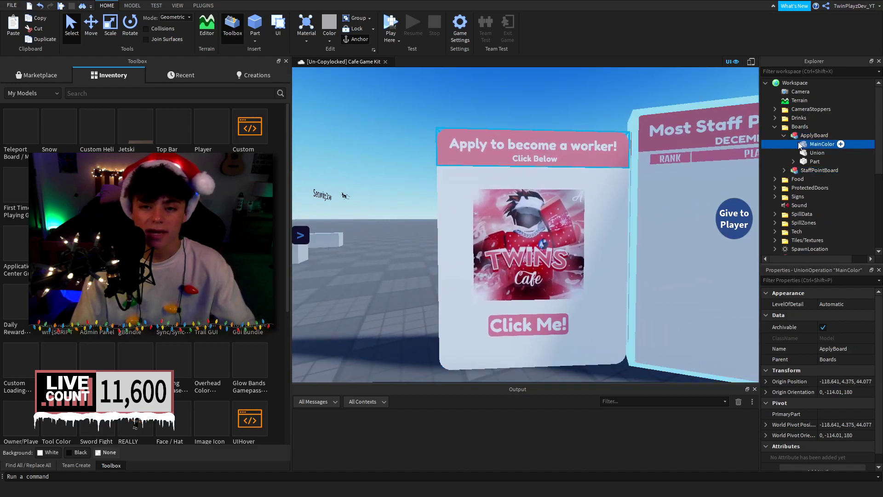
pyautogui.click(842, 304)
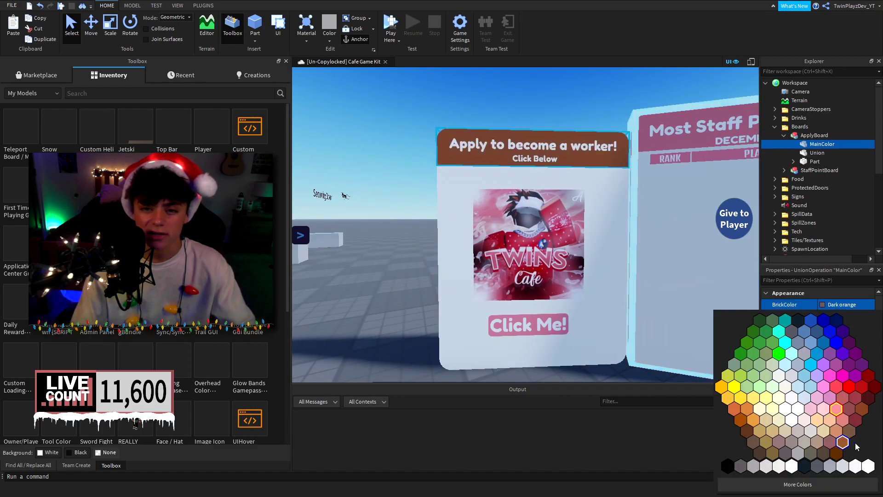
# Set the heading TextLabel in ApplyBoard's Part SurfaceGui to asdfasdf, and undo the text change
pyautogui.click(814, 161)
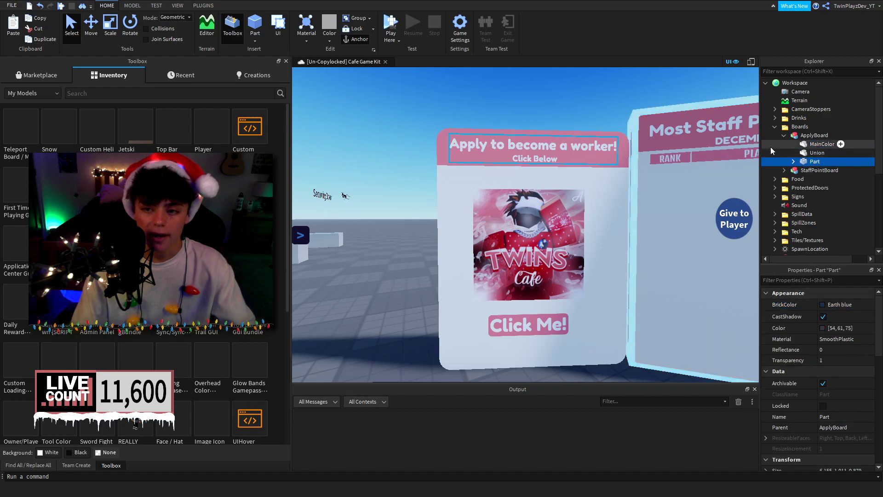
pyautogui.click(796, 167)
pyautogui.click(794, 161)
pyautogui.click(803, 170)
pyautogui.click(822, 180)
pyautogui.click(822, 187)
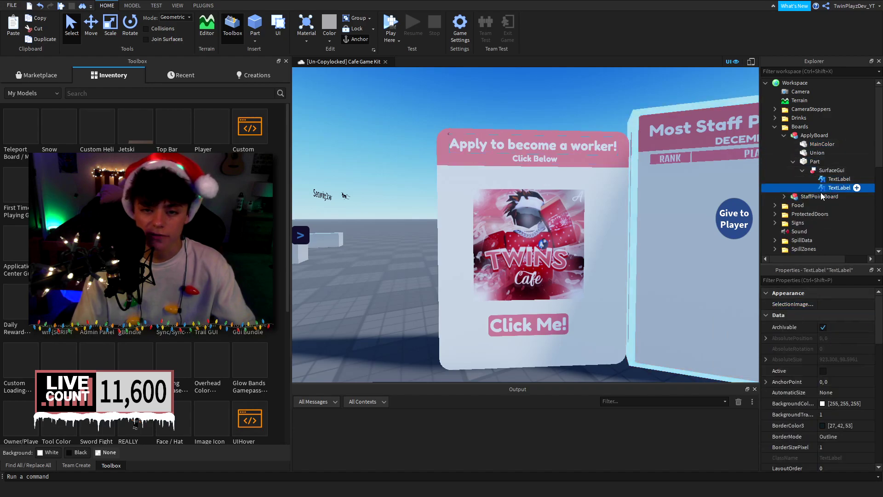
pyautogui.scroll(-10, 821, 326)
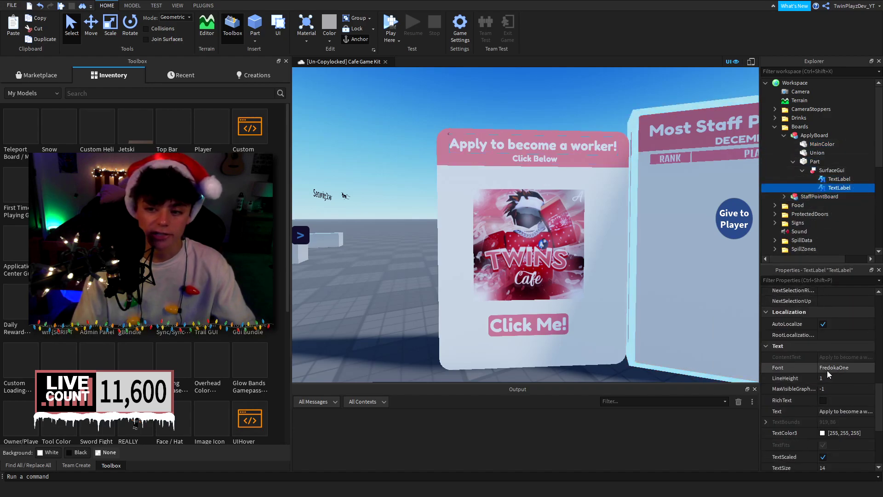
pyautogui.click(841, 412)
pyautogui.write('asdfasdf')
pyautogui.press('Return')
pyautogui.hotkey('ctrl', 'z')
# Collapse ApplyBoard and the Boards folder, and select the Most Staff Points board in the scene
pyautogui.click(793, 162)
pyautogui.click(784, 136)
pyautogui.click(775, 126)
pyautogui.moveTo(579, 205); pyautogui.dragTo(586, 207, button='right')
pyautogui.scroll(-4, 584, 212)
pyautogui.scroll(2, 579, 214)
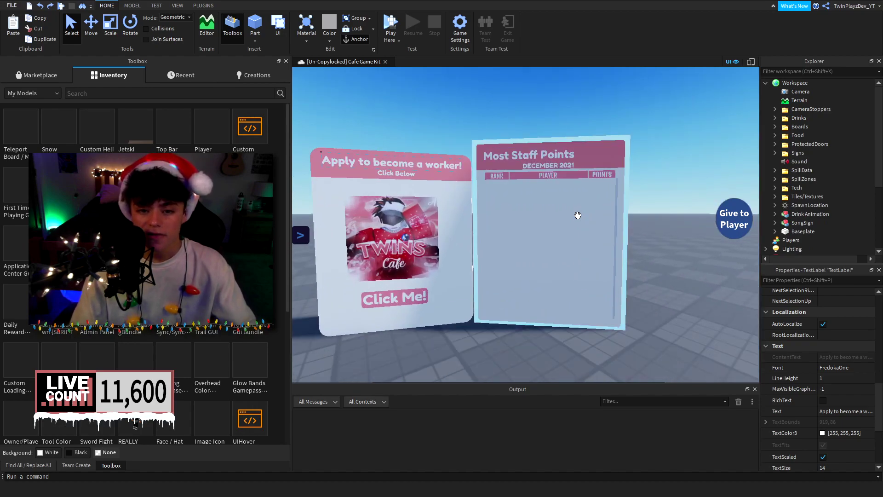
pyautogui.click(578, 215)
pyautogui.scroll(5, 578, 215)
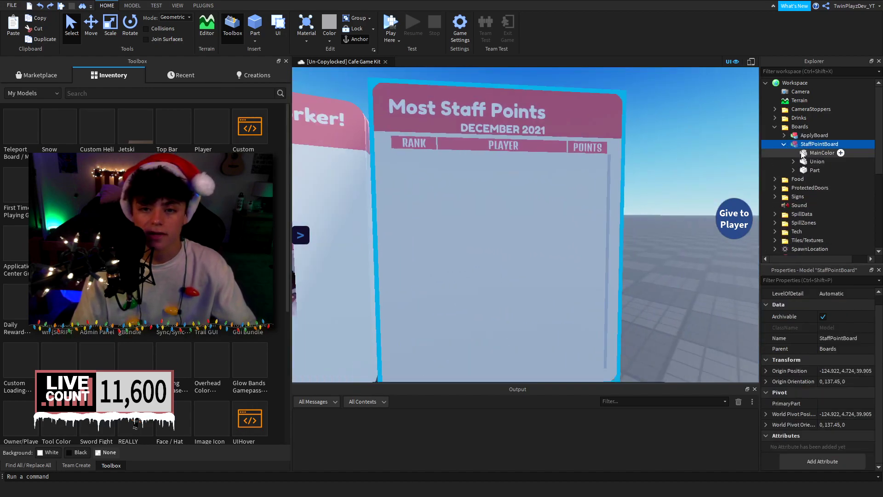
# Try Light reddish violet as the BrickColor of StaffPointBoard's MainColor, and undo the change
pyautogui.click(822, 152)
pyautogui.click(835, 296)
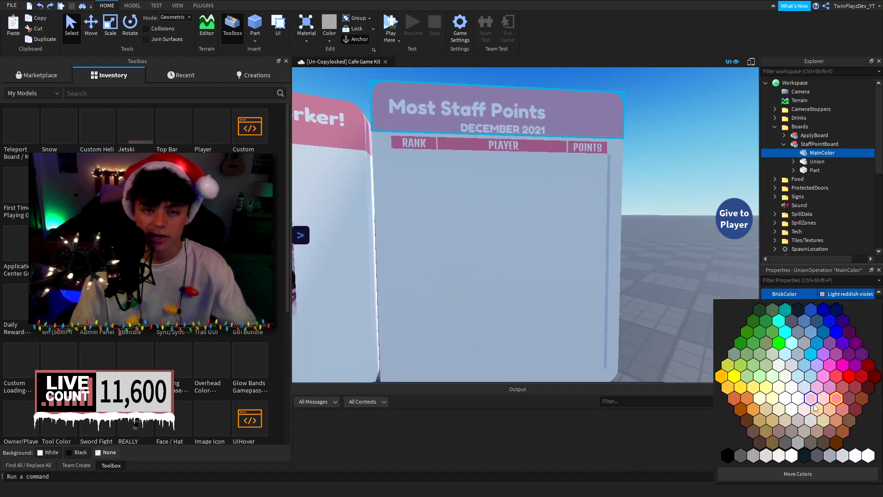
pyautogui.click(812, 400)
pyautogui.scroll(-3, 581, 232)
pyautogui.hotkey('ctrl', 'z')
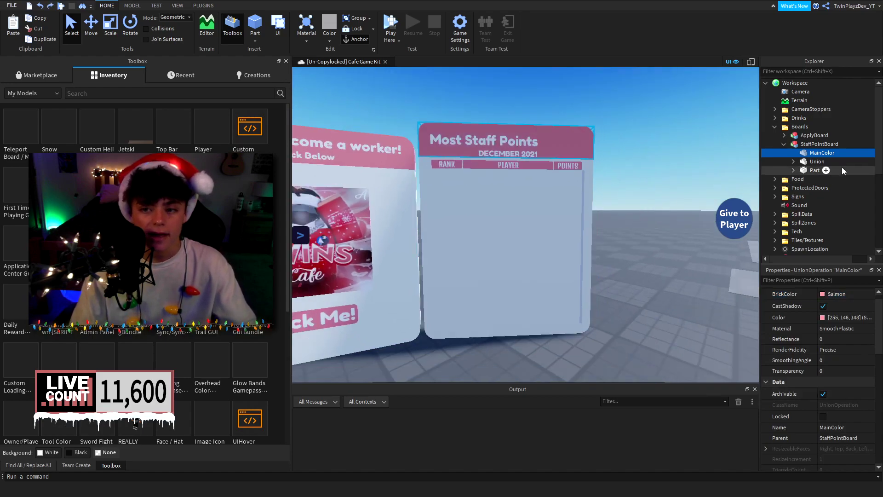
# Expand StaffPointBoard's Part and its SurfaceGui, and inspect the two TextLabels of the board heading
pyautogui.click(793, 162)
pyautogui.click(793, 162)
pyautogui.click(793, 170)
pyautogui.click(805, 170)
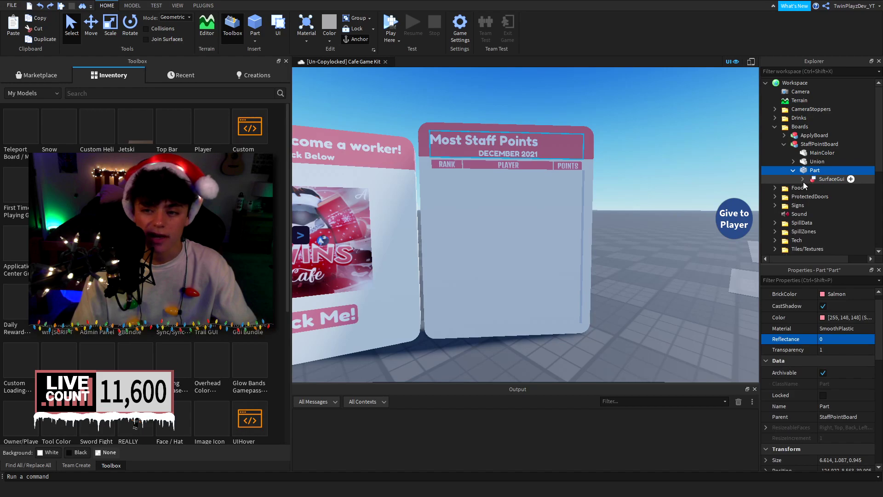
pyautogui.click(803, 179)
pyautogui.click(839, 188)
pyautogui.click(838, 196)
pyautogui.scroll(5, 503, 157)
pyautogui.scroll(-5, 562, 171)
# Collapse the Part and expand the Union's SurfaceGui through its Frame to the ScrollingFrame and Top
pyautogui.click(802, 179)
pyautogui.click(792, 171)
pyautogui.click(793, 162)
pyautogui.click(813, 179)
pyautogui.click(811, 188)
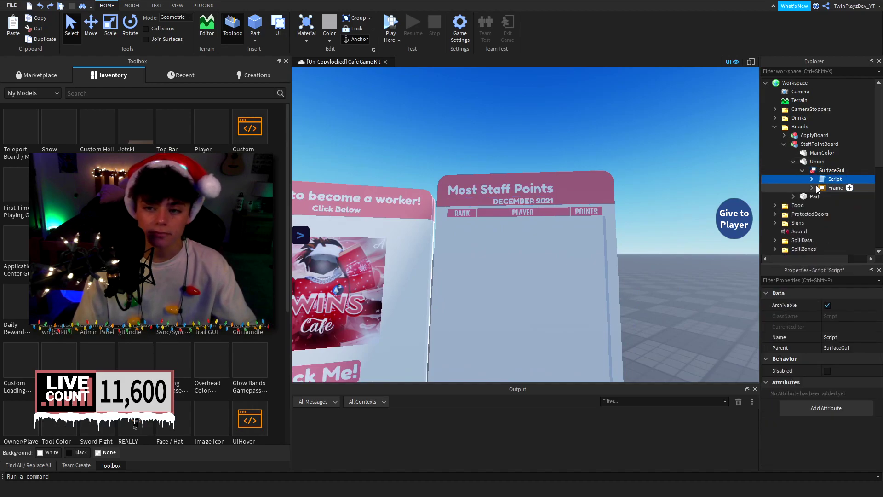
pyautogui.click(821, 205)
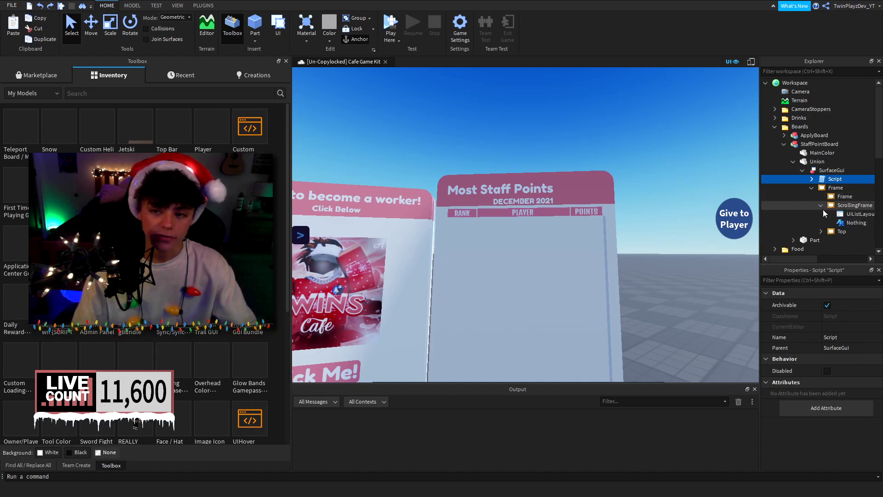
pyautogui.click(821, 231)
pyautogui.click(813, 232)
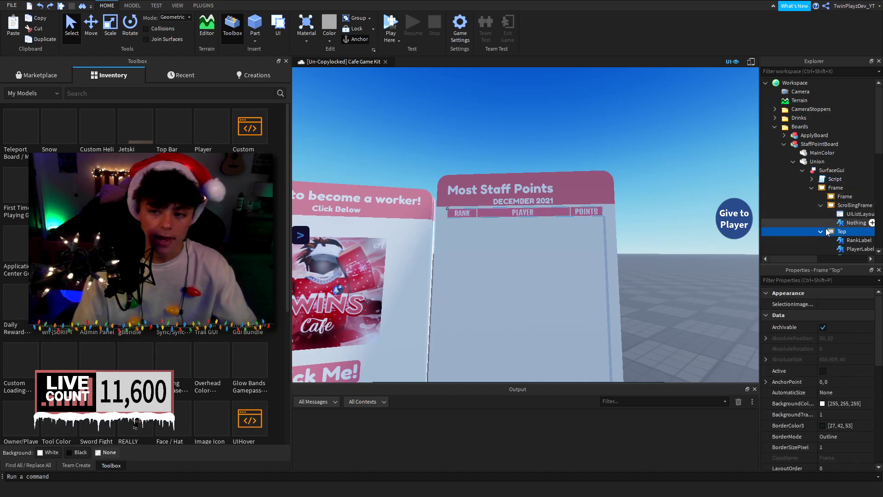
# Try a blue background color (65, 32, 255) on the RankLabel in the Top frame, and cancel the color choice
pyautogui.scroll(-1, 819, 213)
pyautogui.click(821, 207)
pyautogui.press('f')
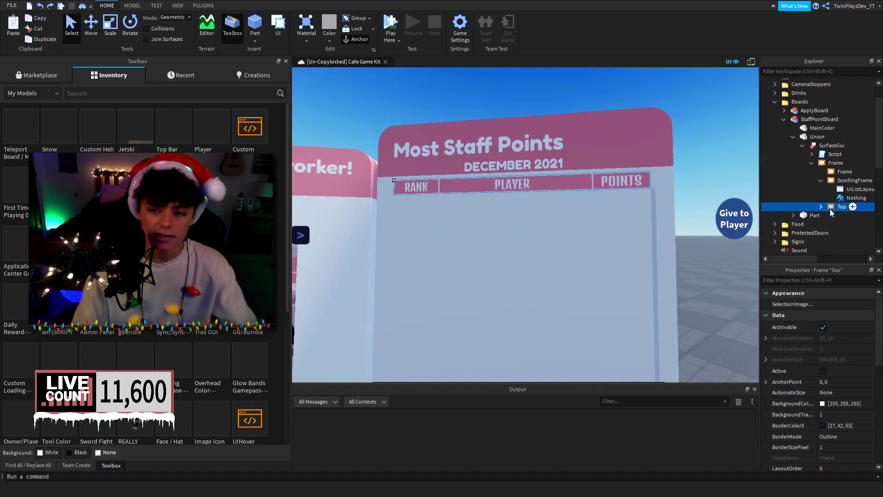
pyautogui.click(822, 206)
pyautogui.click(859, 216)
pyautogui.click(822, 404)
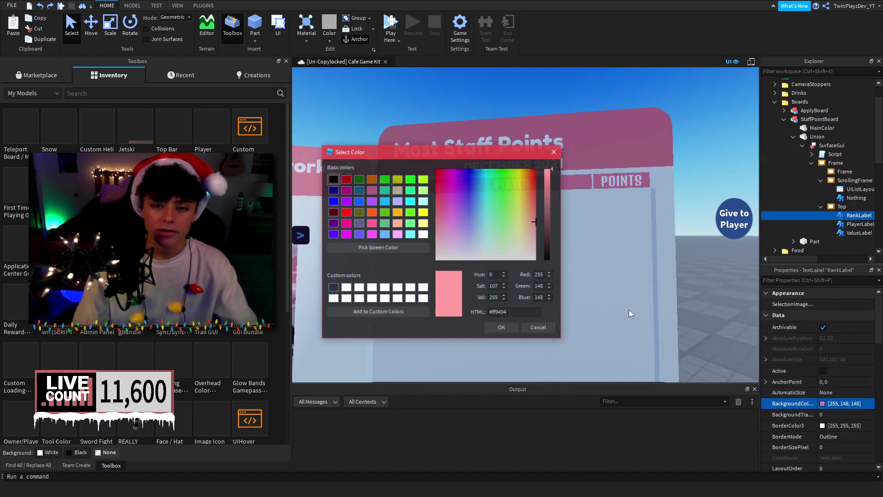
pyautogui.moveTo(493, 153); pyautogui.dragTo(320, 174)
pyautogui.moveTo(303, 217); pyautogui.dragTo(295, 201)
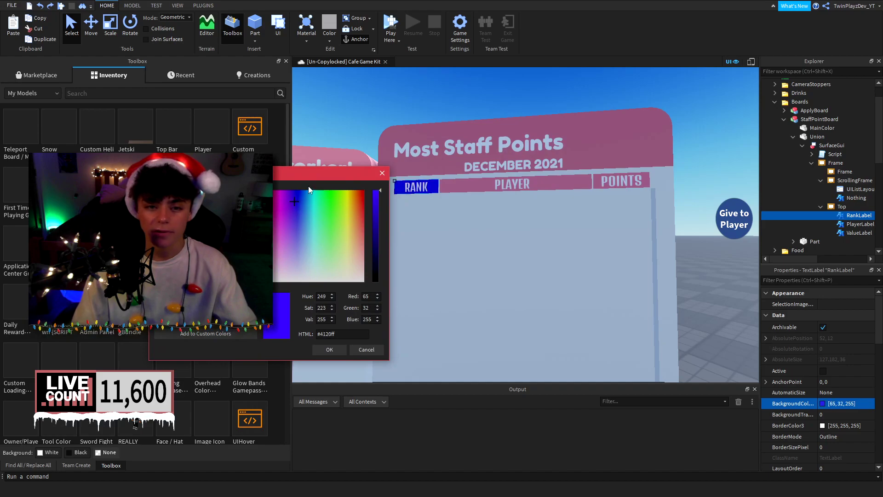
pyautogui.moveTo(347, 175); pyautogui.dragTo(317, 178)
pyautogui.click(352, 177)
# Collapse the Top, ScrollingFrame and Frame, and open the Script under StaffPointBoard's SurfaceGui
pyautogui.click(821, 206)
pyautogui.click(822, 180)
pyautogui.click(812, 163)
pyautogui.click(814, 155)
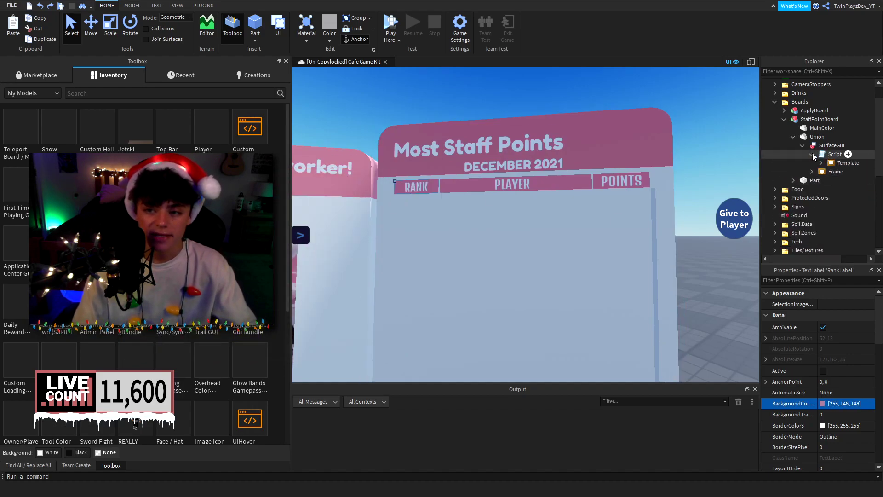
pyautogui.click(814, 155)
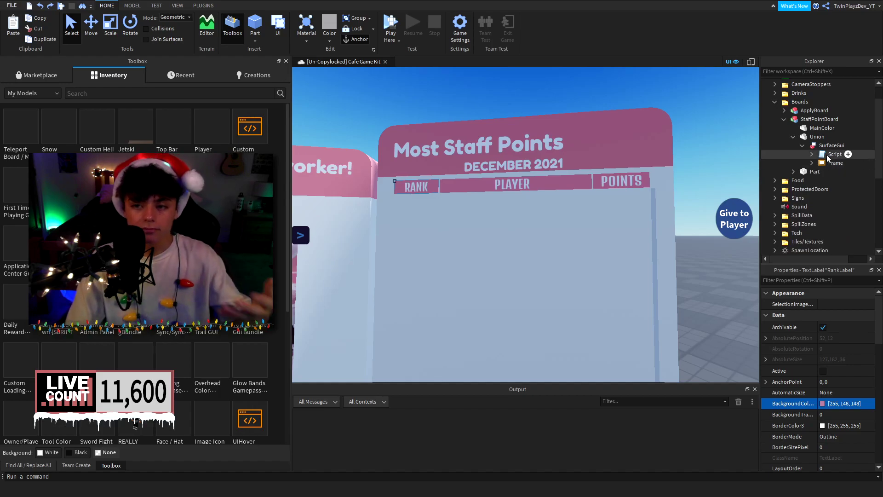
pyautogui.click(811, 155)
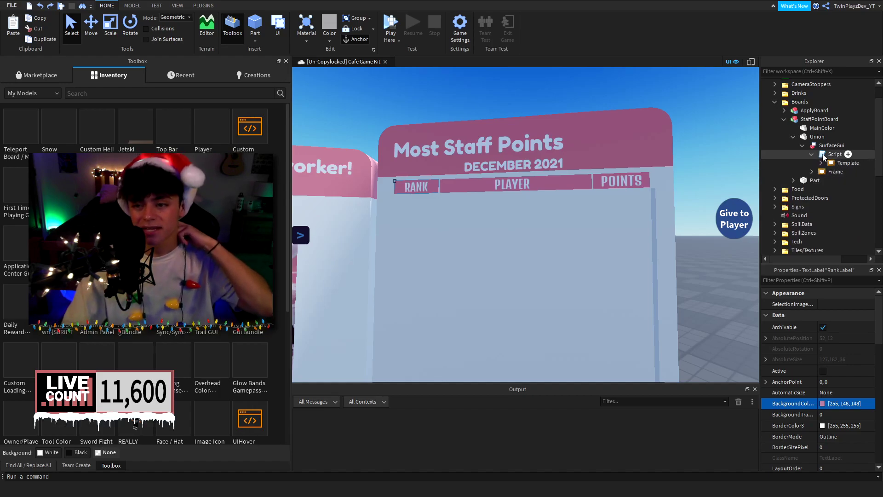
pyautogui.click(812, 155)
pyautogui.doubleClick(835, 154)
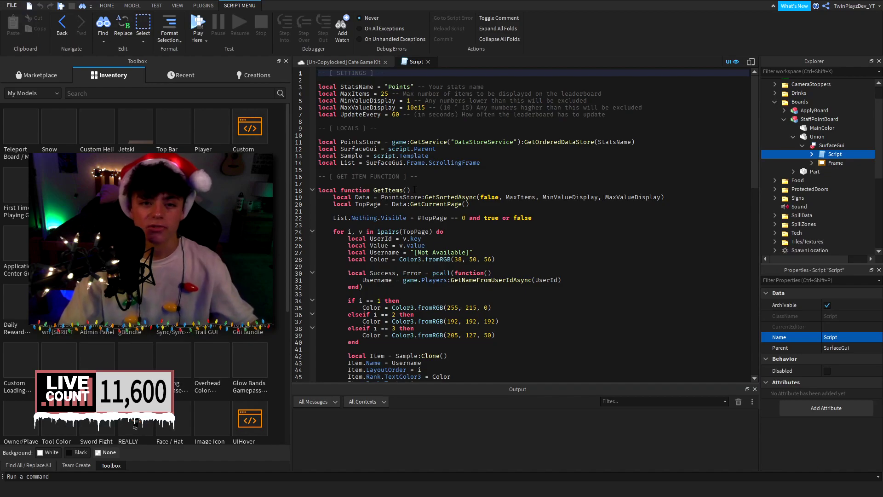
# Skim the leaderboard script, look around the scene, and return to the script
pyautogui.scroll(-13, 402, 155)
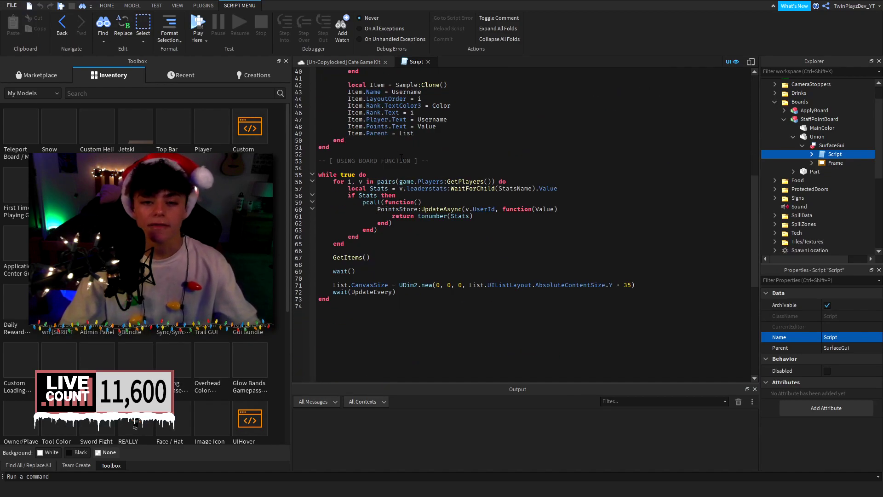
pyautogui.scroll(13, 422, 209)
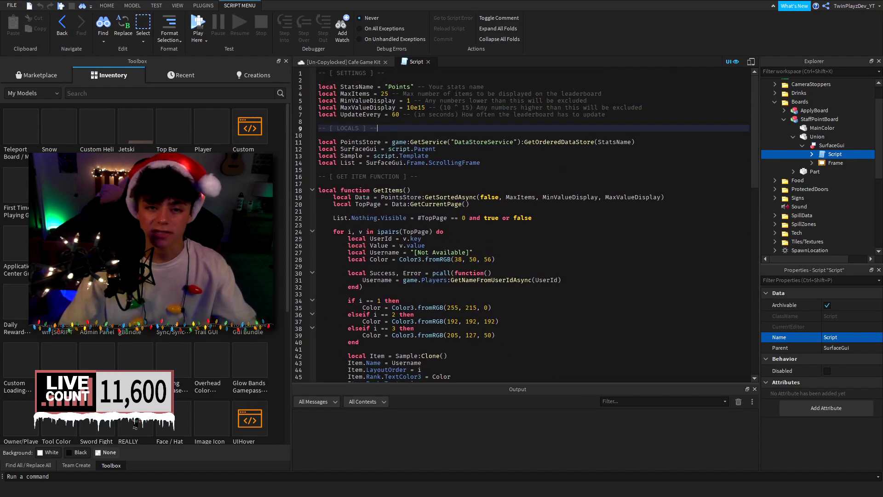
pyautogui.click(347, 58)
pyautogui.scroll(-4, 612, 190)
pyautogui.click(610, 191)
pyautogui.scroll(2, 611, 190)
pyautogui.scroll(4, 611, 191)
pyautogui.scroll(-1, 437, 153)
pyautogui.click(405, 60)
# Examine the script's SETTINGS block, including the StatsName, MaxItems and UpdateEvery variables
pyautogui.click(400, 81)
pyautogui.doubleClick(399, 86)
pyautogui.click(402, 80)
pyautogui.doubleClick(383, 94)
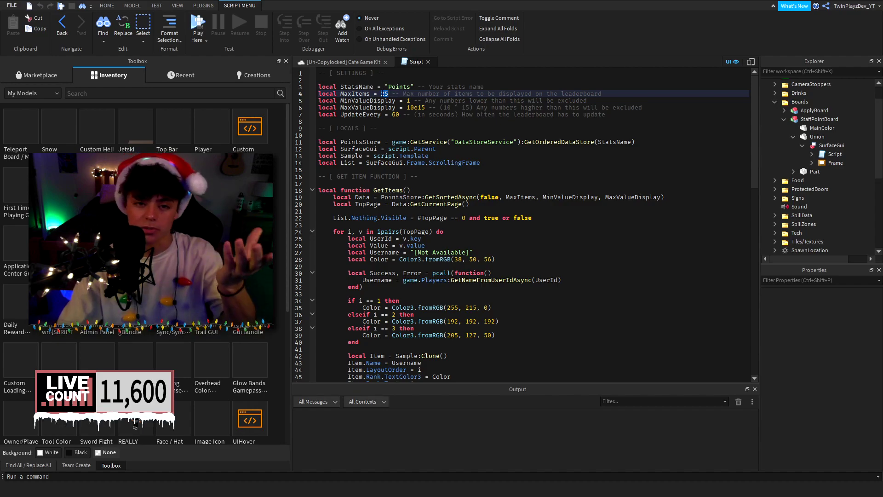
pyautogui.click(396, 114)
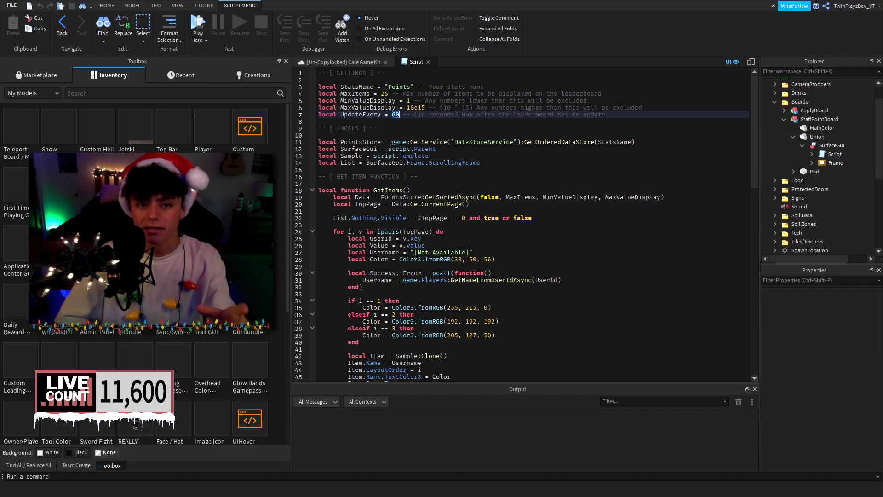
pyautogui.scroll(-3, 482, 190)
pyautogui.scroll(3, 460, 174)
# Examine the script's LOCALS block with PointsStore, SurfaceGui, Sample and List
pyautogui.click(362, 133)
pyautogui.click(362, 142)
pyautogui.click(431, 141)
pyautogui.click(552, 142)
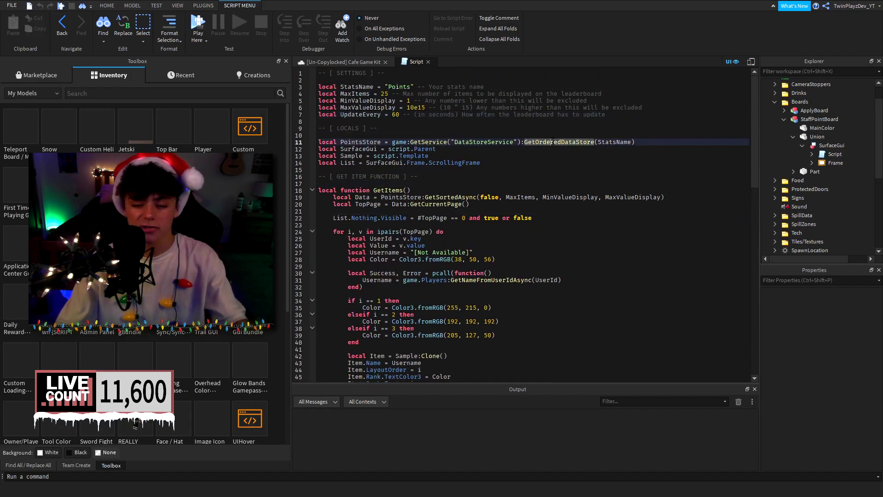
pyautogui.click(365, 148)
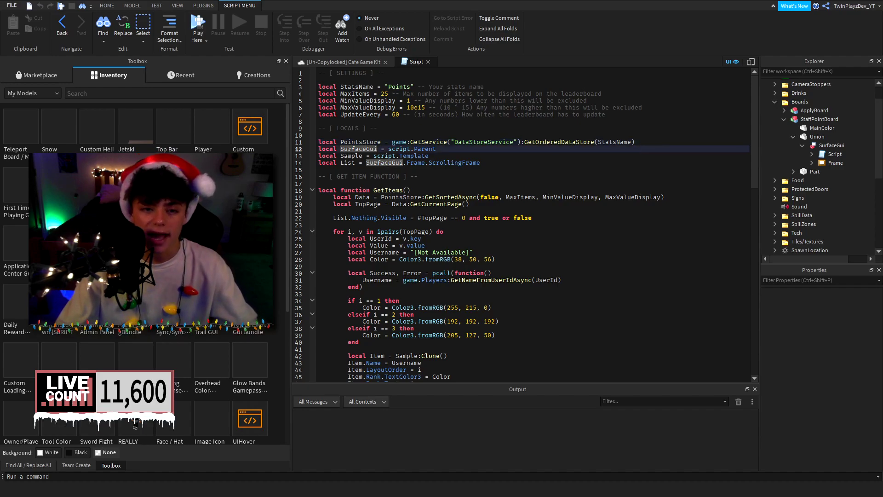
pyautogui.click(349, 155)
pyautogui.click(348, 163)
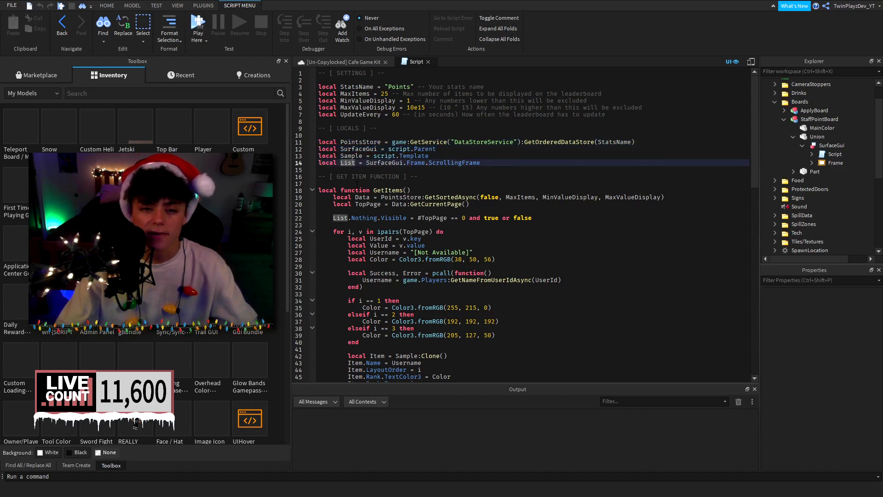
# Examine the GetItems function, including the lines that clone the Sample and fill in rank, player and points
pyautogui.click(361, 197)
pyautogui.click(388, 190)
pyautogui.scroll(-4, 389, 189)
pyautogui.moveTo(355, 98); pyautogui.dragTo(390, 332)
pyautogui.click(390, 332)
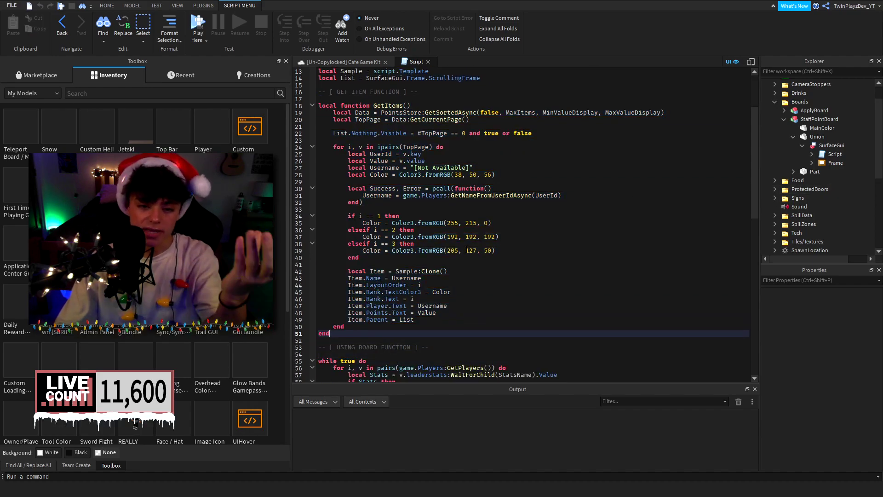
pyautogui.scroll(-1, 468, 258)
pyautogui.scroll(-4, 468, 258)
pyautogui.scroll(1, 468, 258)
pyautogui.moveTo(347, 189); pyautogui.dragTo(430, 238)
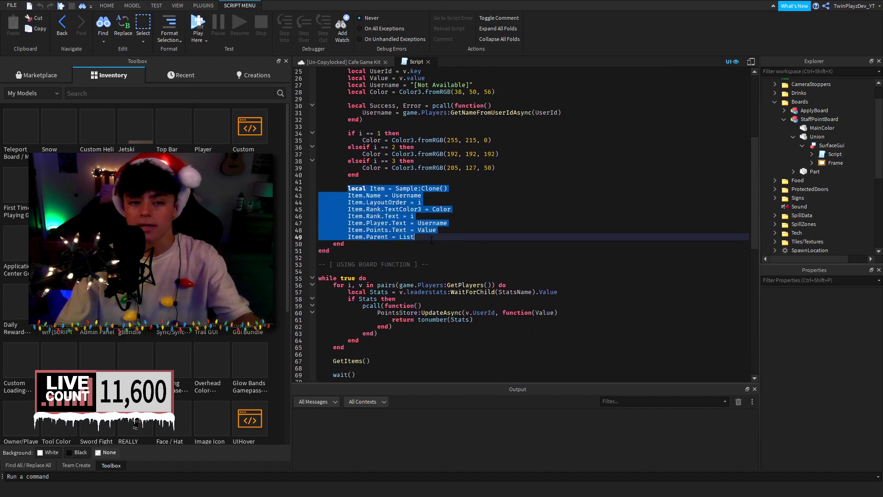
pyautogui.click(433, 239)
# Examine the while true loop under USING BOARD FUNCTION, focusing on the part that updates each player's stats in PointsStore
pyautogui.scroll(-3, 434, 239)
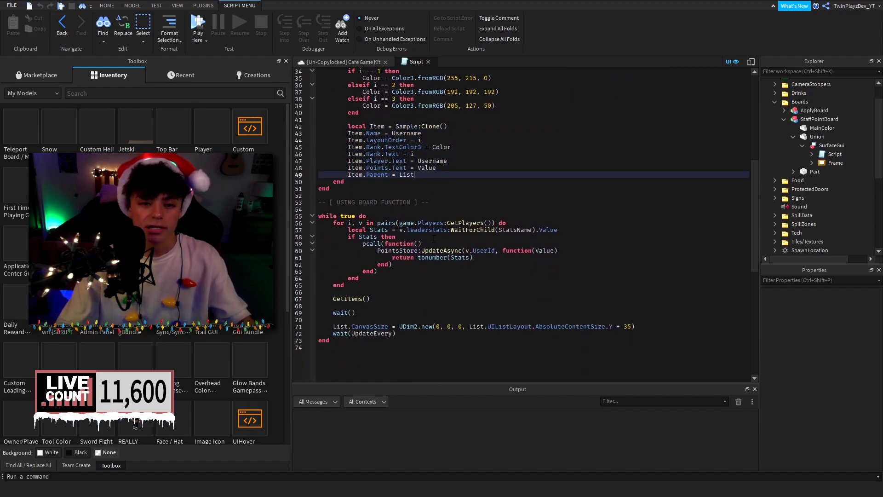
pyautogui.moveTo(352, 210); pyautogui.dragTo(387, 343)
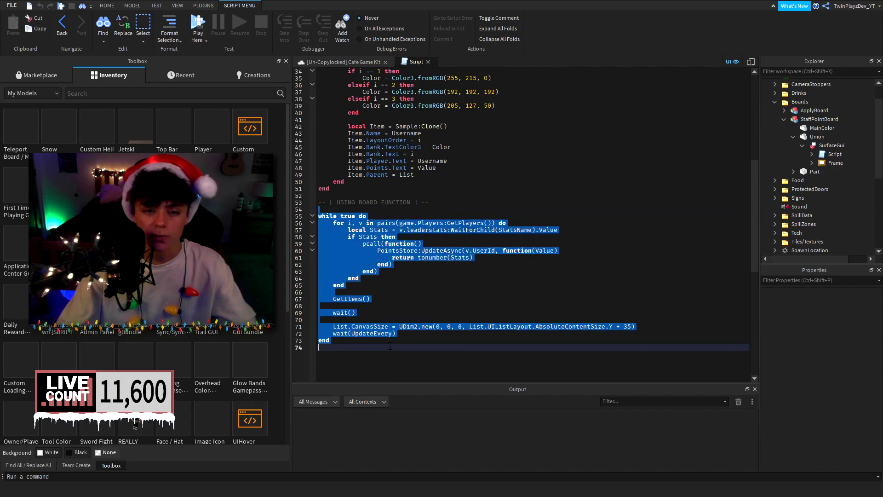
pyautogui.click(391, 349)
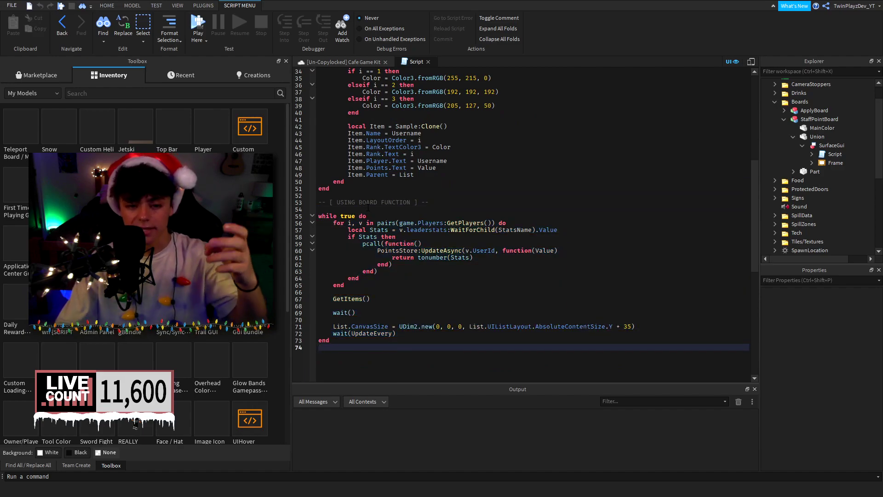
pyautogui.moveTo(322, 223); pyautogui.dragTo(392, 278)
pyautogui.click(392, 277)
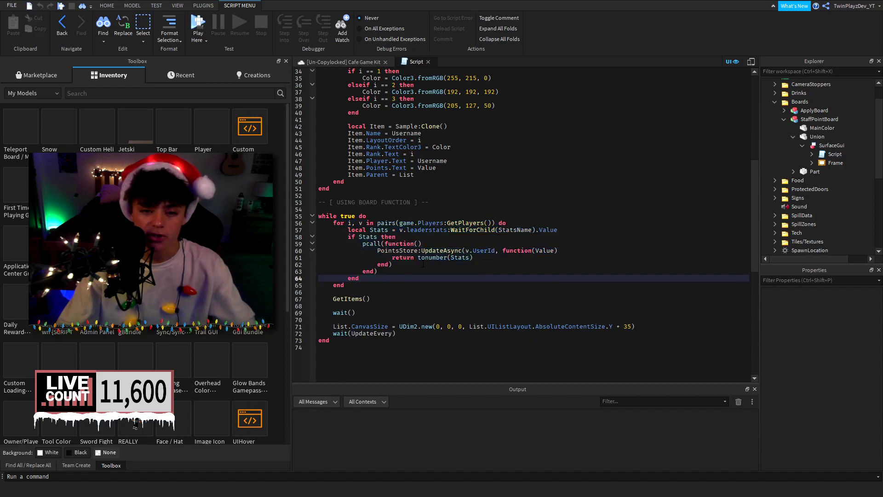
pyautogui.click(434, 250)
pyautogui.click(400, 272)
pyautogui.moveTo(352, 292); pyautogui.dragTo(334, 224)
pyautogui.click(333, 224)
# Examine the GetItems call and the wait(UpdateEvery) line in the loop, and review the script back up to its settings
pyautogui.moveTo(334, 299); pyautogui.dragTo(391, 294)
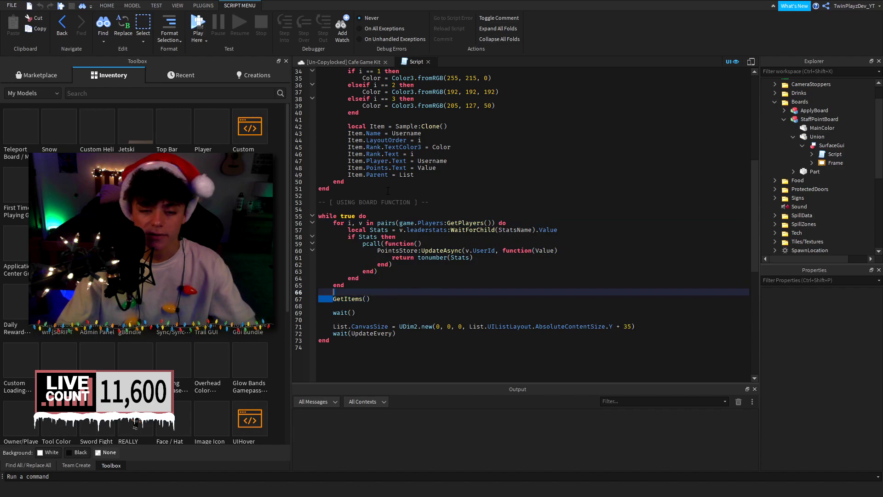
pyautogui.click(402, 265)
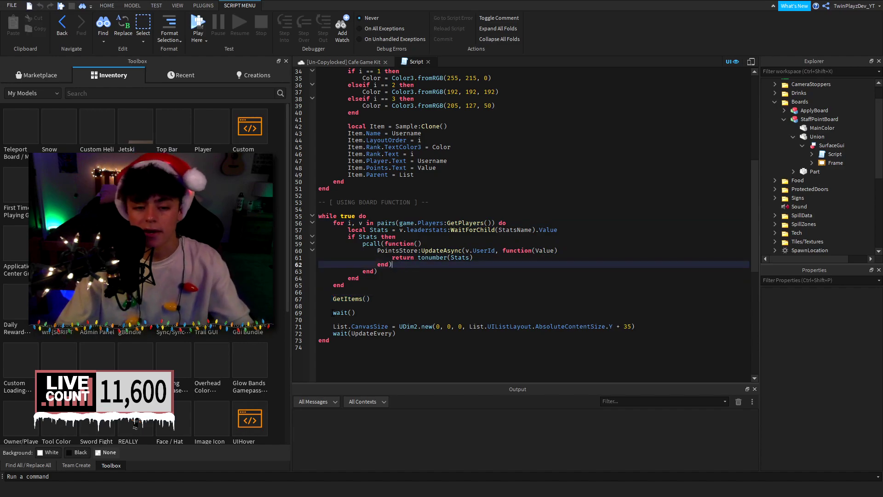
pyautogui.moveTo(333, 333); pyautogui.dragTo(403, 341)
pyautogui.click(373, 334)
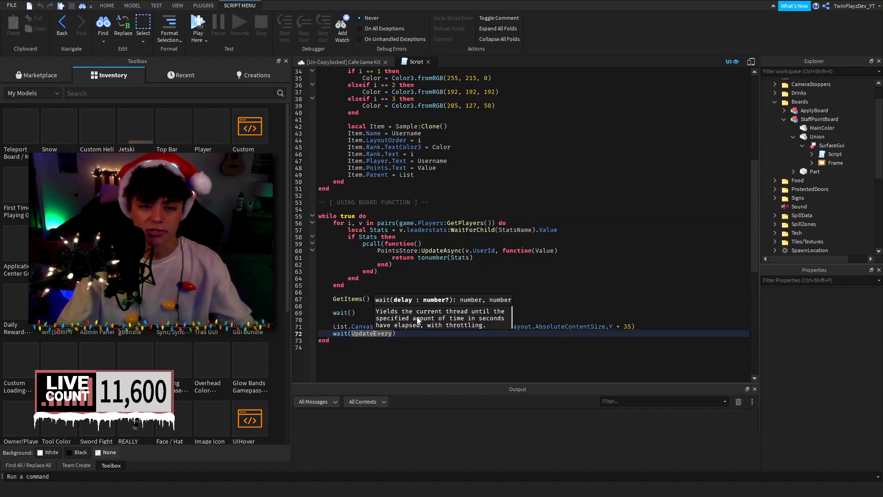
pyautogui.scroll(10, 418, 318)
pyautogui.scroll(-15, 414, 210)
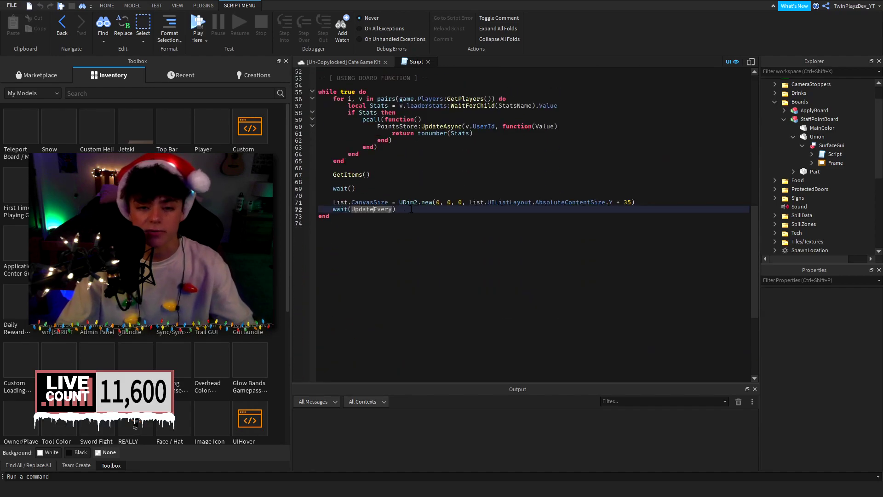
pyautogui.scroll(6, 562, 331)
pyautogui.moveTo(662, 324); pyautogui.dragTo(322, 326)
pyautogui.click(363, 326)
pyautogui.scroll(11, 382, 308)
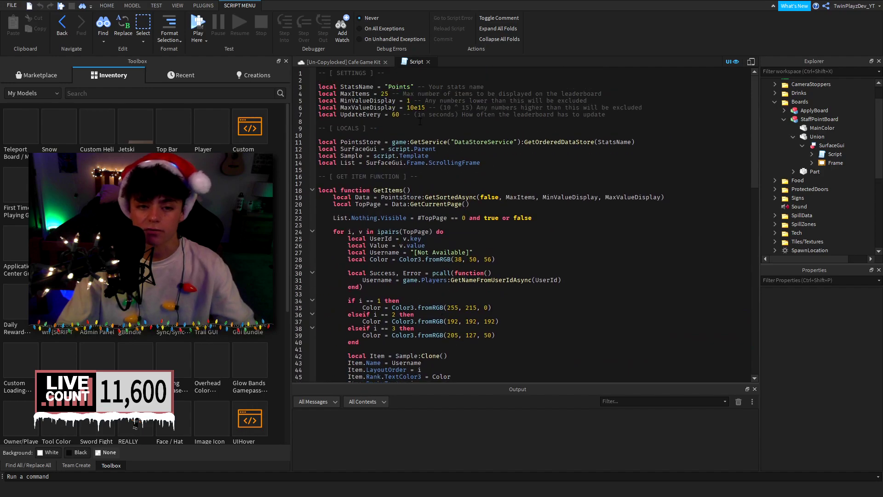
pyautogui.click(399, 252)
# Close the script and collapse StaffPointBoard, the Boards folder and Workspace in the Explorer
pyautogui.click(428, 62)
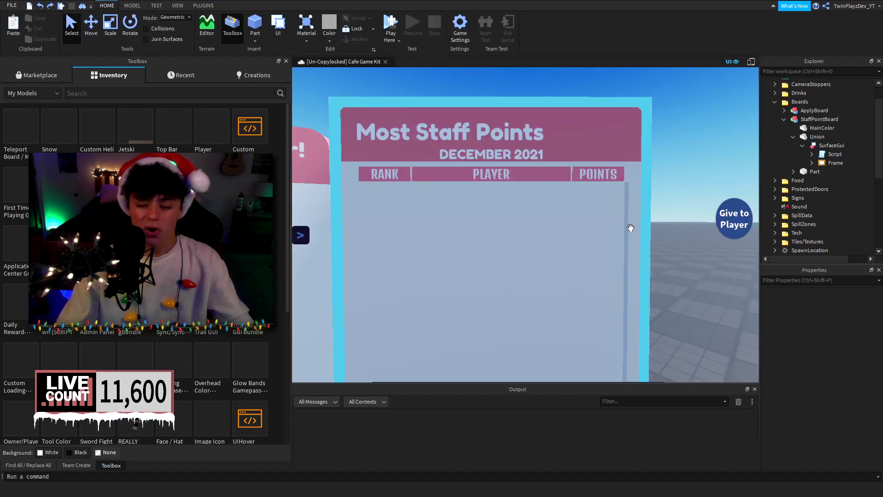
pyautogui.scroll(-5, 627, 227)
pyautogui.click(793, 136)
pyautogui.click(784, 120)
pyautogui.click(774, 102)
pyautogui.scroll(1, 775, 119)
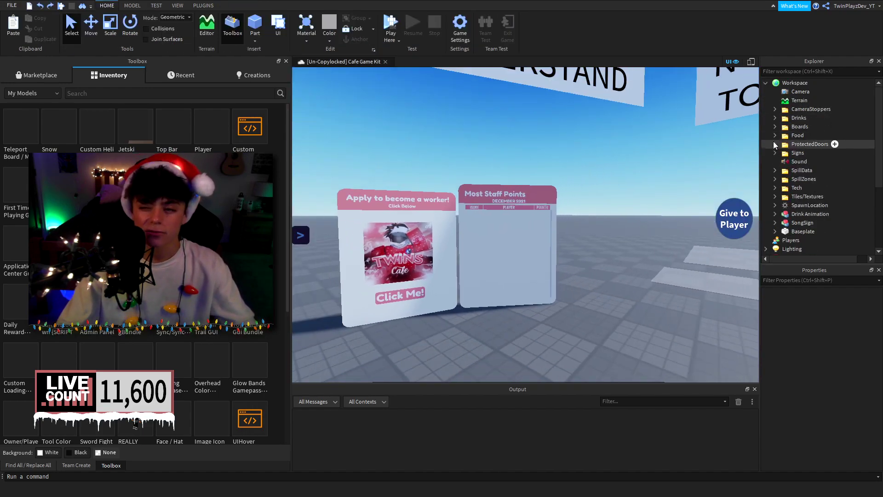
pyautogui.click(766, 84)
# Start a play test from the view in front of the two boards and clear the Output messages
pyautogui.scroll(-3, 574, 214)
pyautogui.moveTo(574, 214); pyautogui.dragTo(582, 233, button='right')
pyautogui.scroll(3, 574, 214)
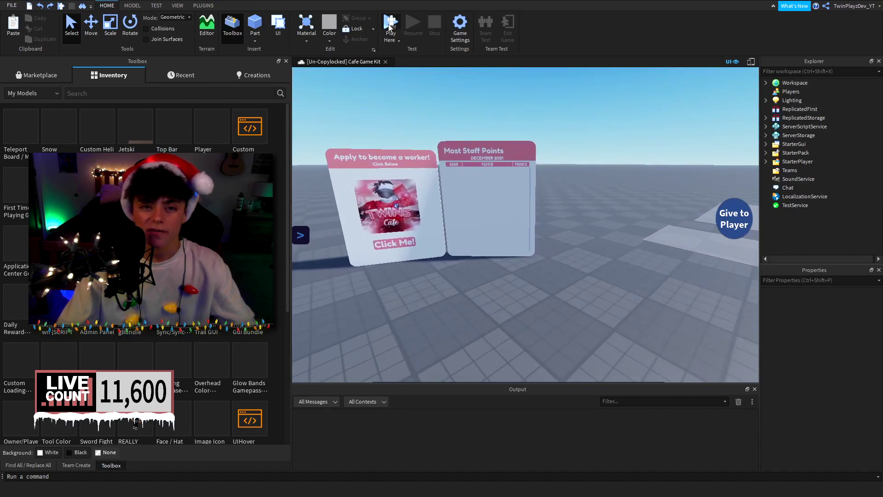
pyautogui.click(388, 25)
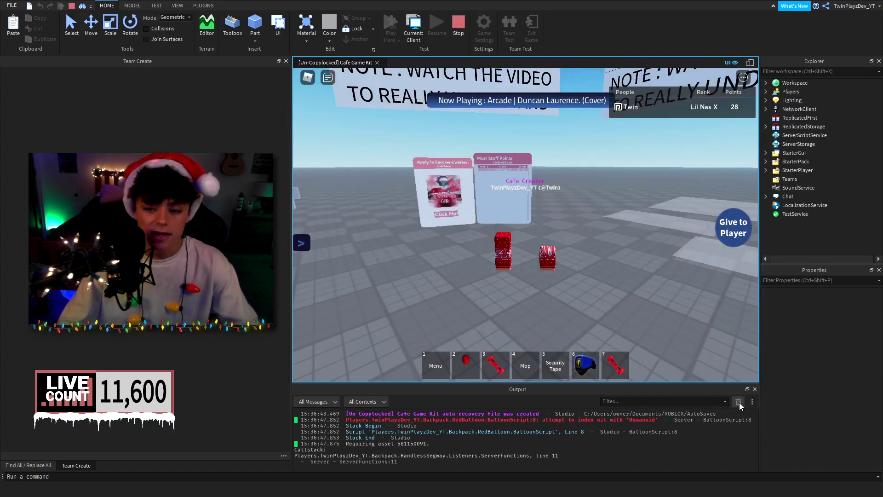
pyautogui.click(739, 402)
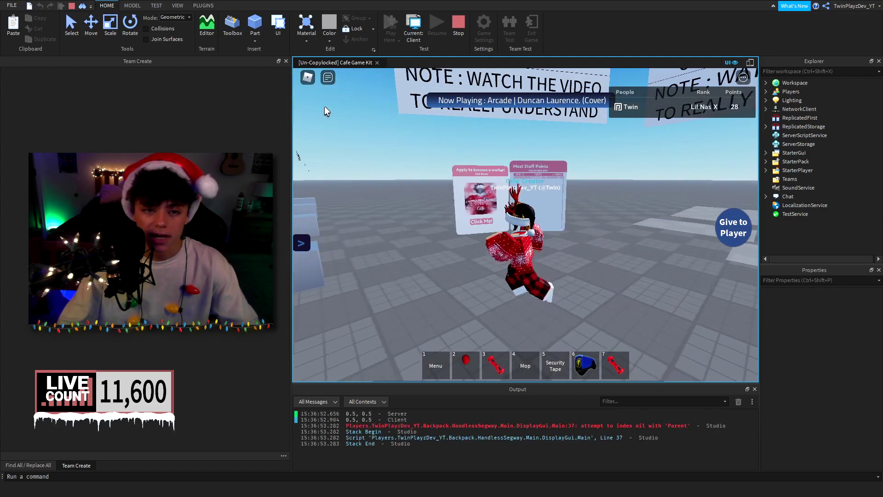
# Look at the in-game settings, resume the game and clear the Output messages again
pyautogui.click(308, 81)
pyautogui.click(465, 115)
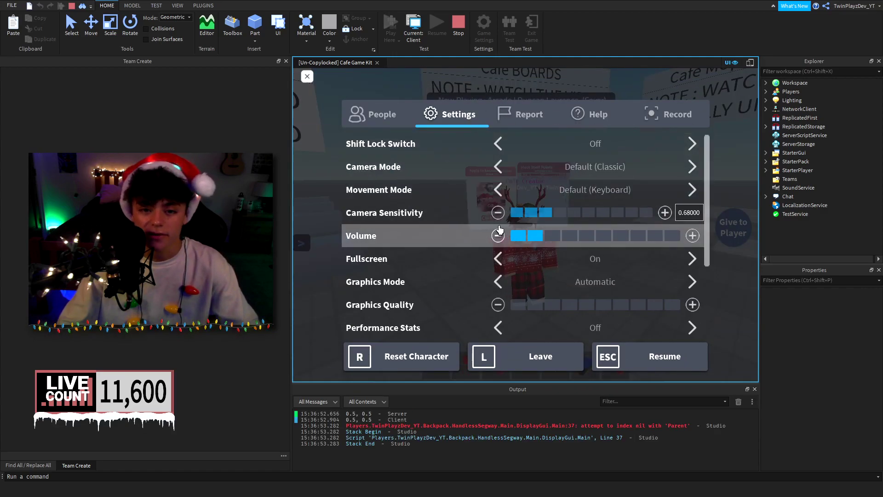
pyautogui.press('Escape')
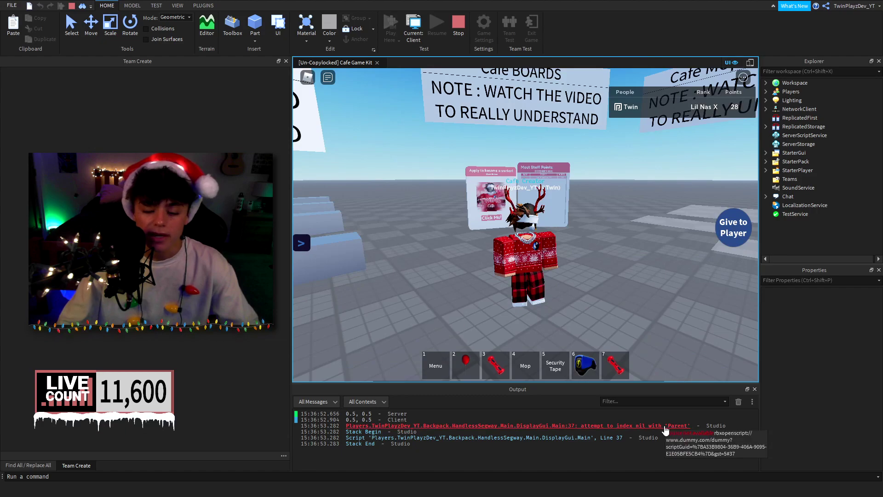
pyautogui.click(738, 402)
# Walk the character up to the Most Staff Points board and inspect its rank, player and points row
pyautogui.press('w')
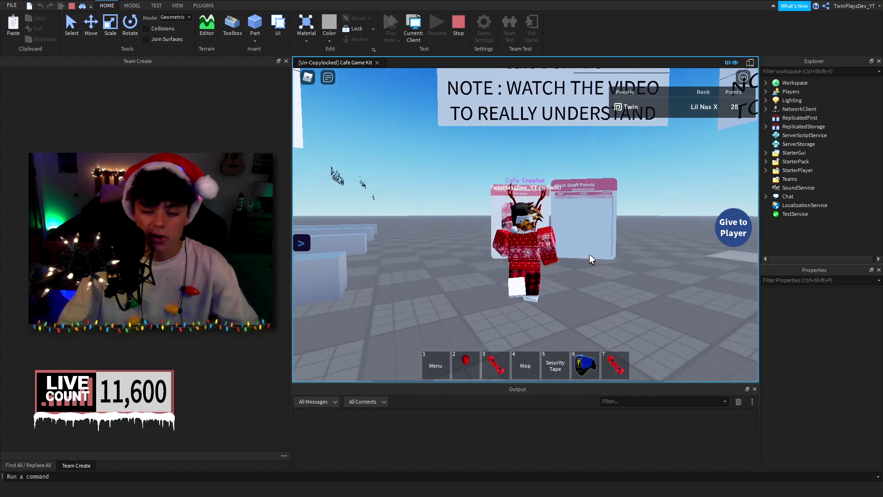
pyautogui.scroll(4, 579, 225)
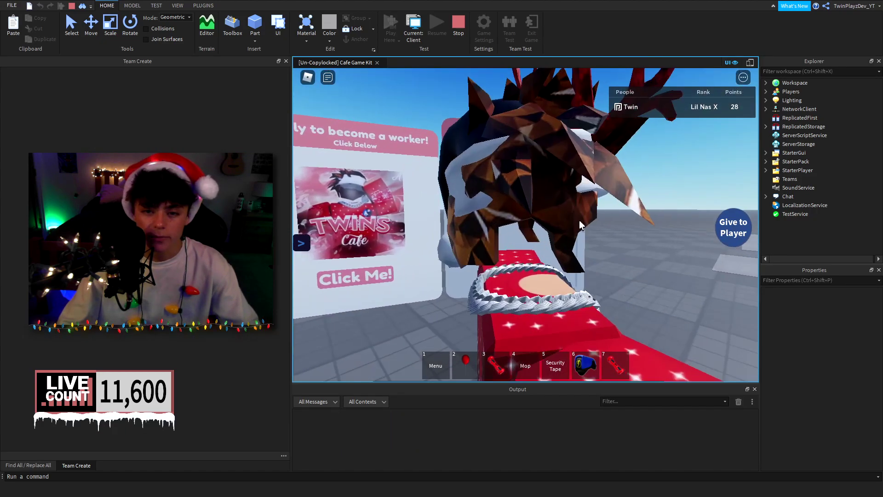
pyautogui.scroll(3, 579, 220)
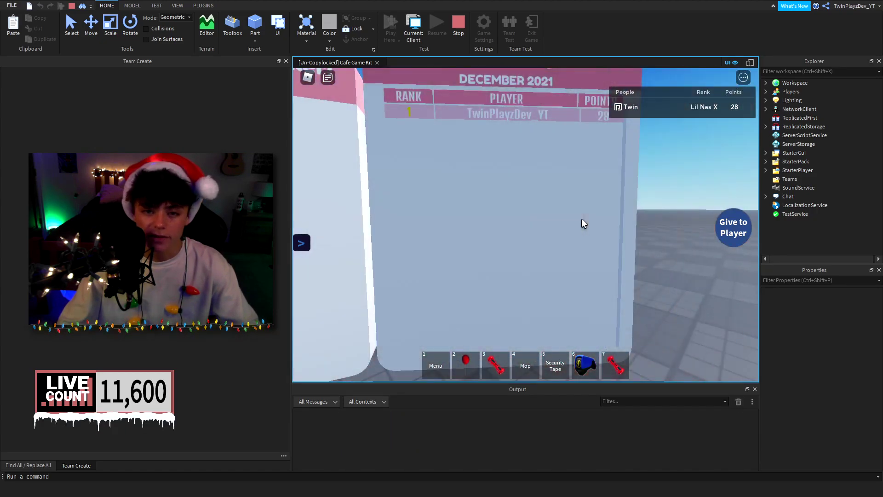
pyautogui.press('s')
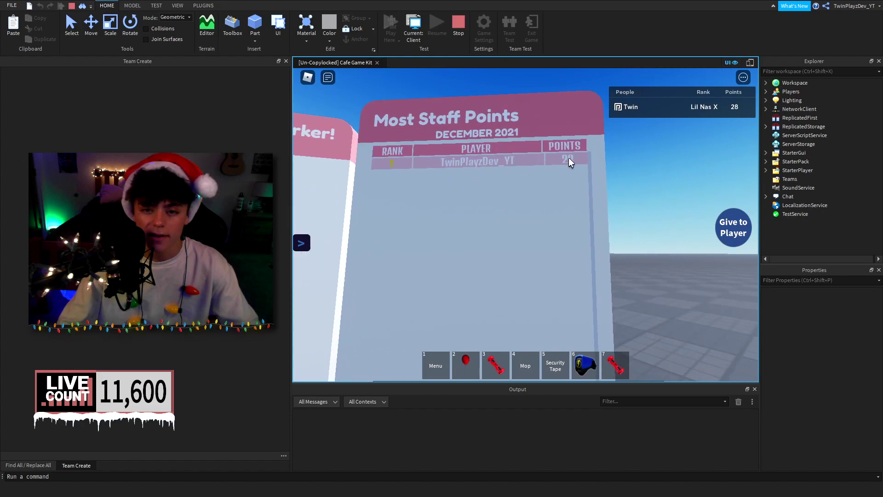
pyautogui.scroll(-3, 526, 224)
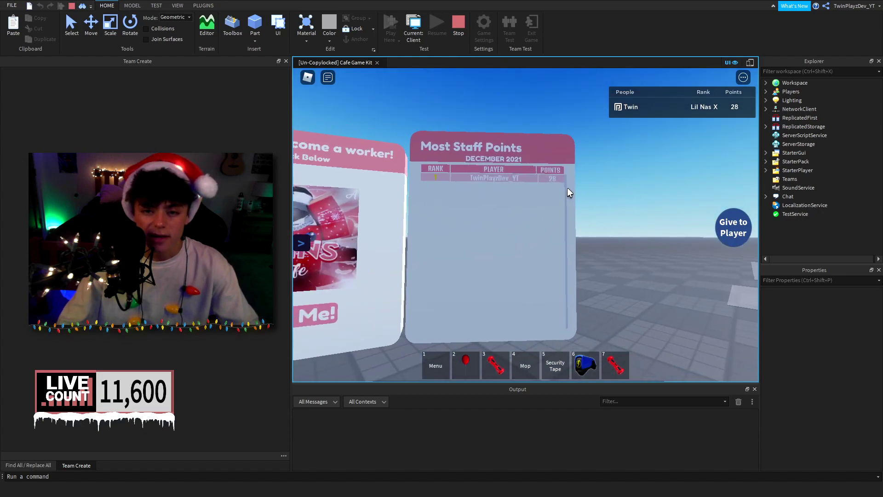